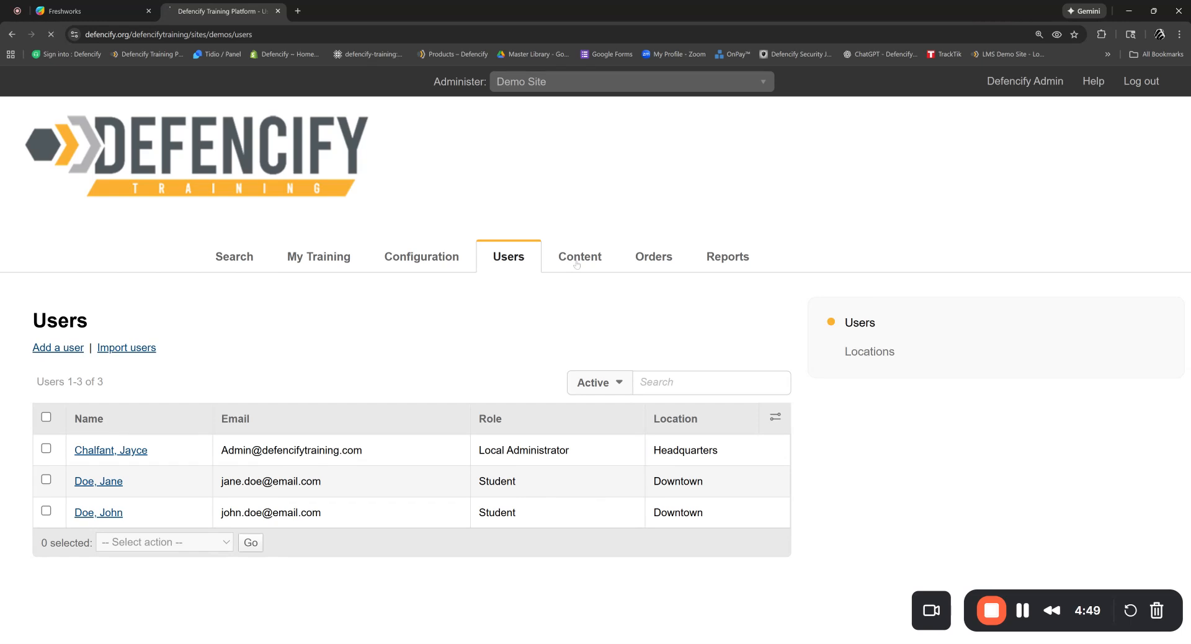
Open the form for adding participants to the Crisis Intervention (4-Hrs) course
{"action": "scroll", "coordinate": [434, 351], "scroll_direction": "down", "scroll_amount": 1}
{"action": "scroll", "coordinate": [434, 354], "scroll_direction": "down", "scroll_amount": 1}
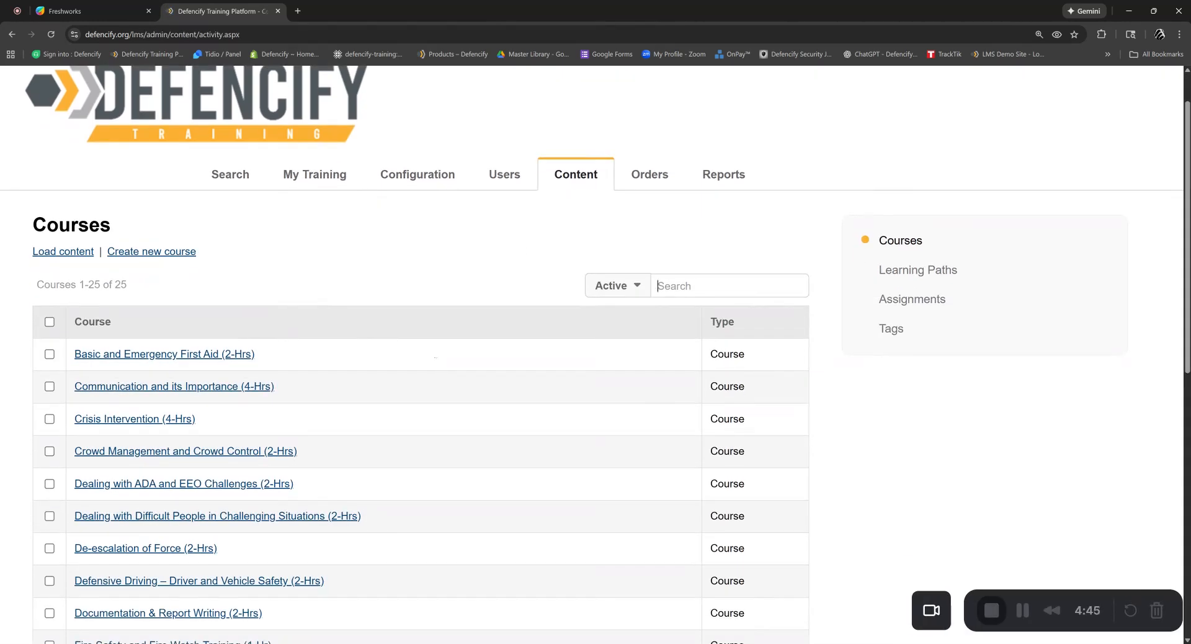
{"action": "left_click", "coordinate": [126, 419]}
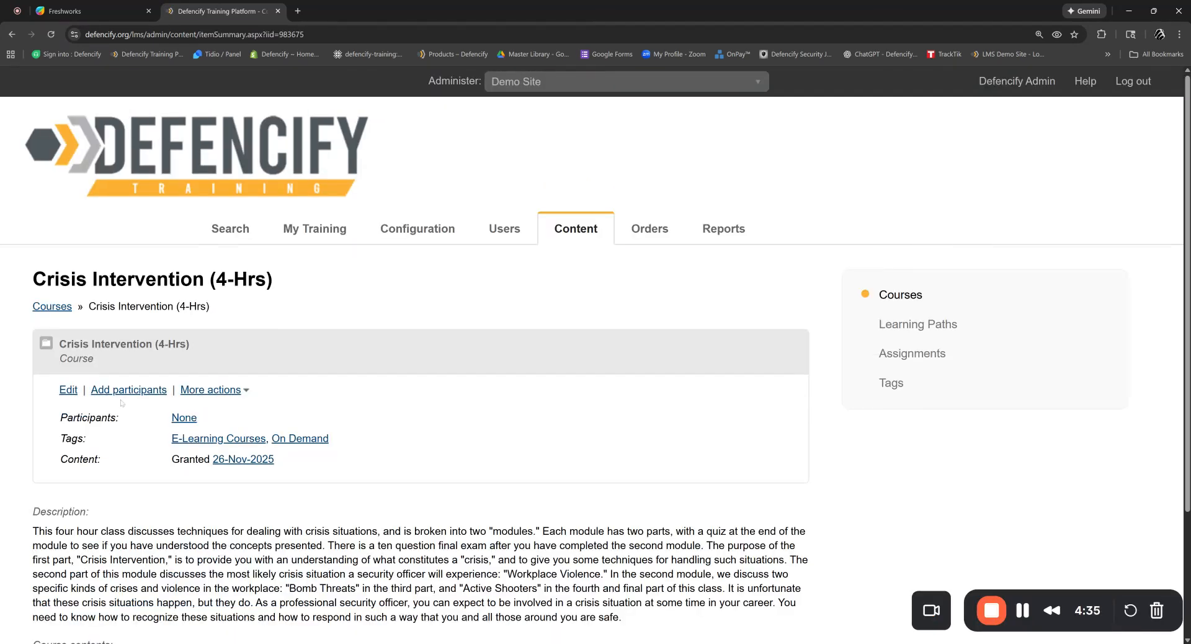
{"action": "left_click", "coordinate": [129, 391]}
{"action": "scroll", "coordinate": [129, 392], "scroll_direction": "down", "scroll_amount": 2}
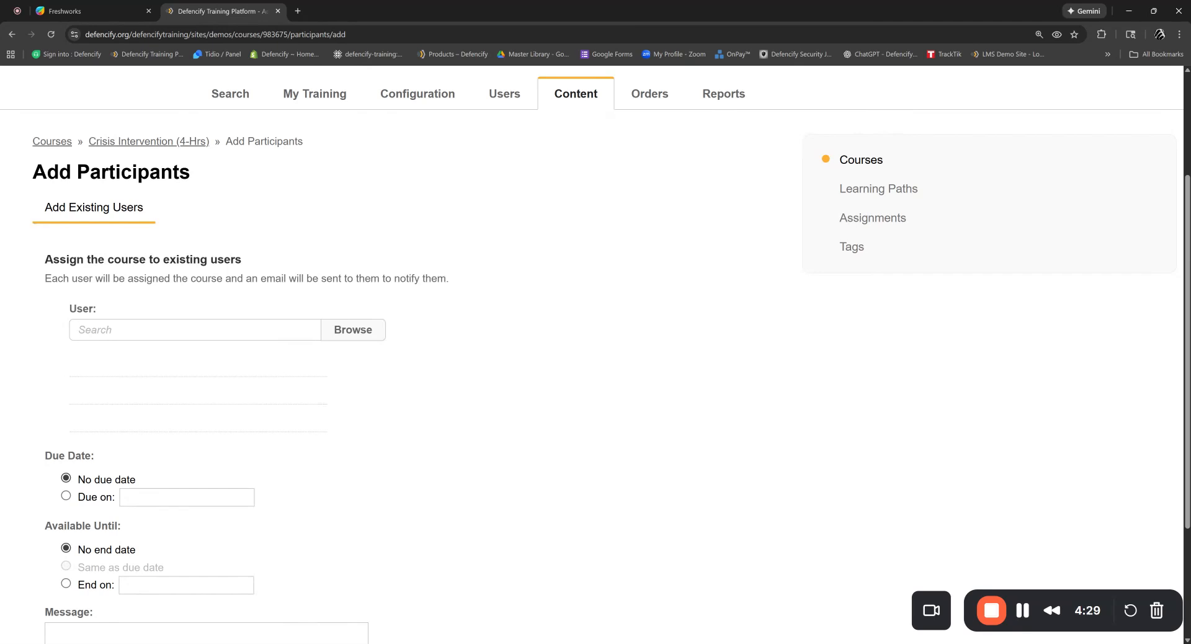
Browse the existing users and select both Downtown students as participants for the course
{"action": "left_click", "coordinate": [338, 329]}
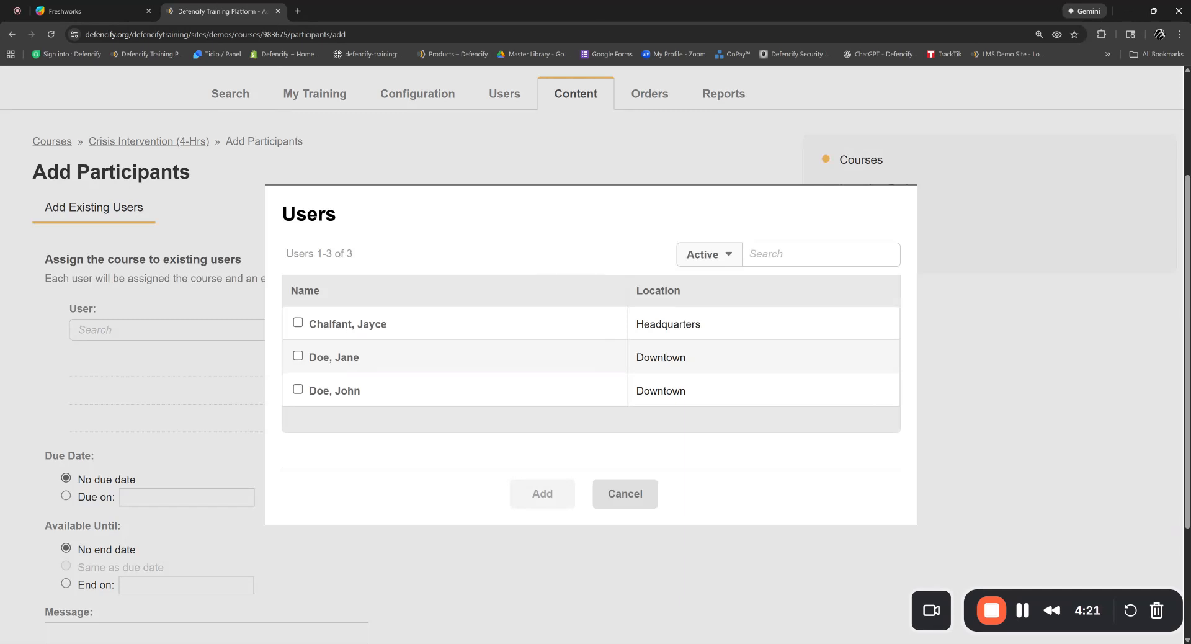
{"action": "left_click", "coordinate": [298, 355]}
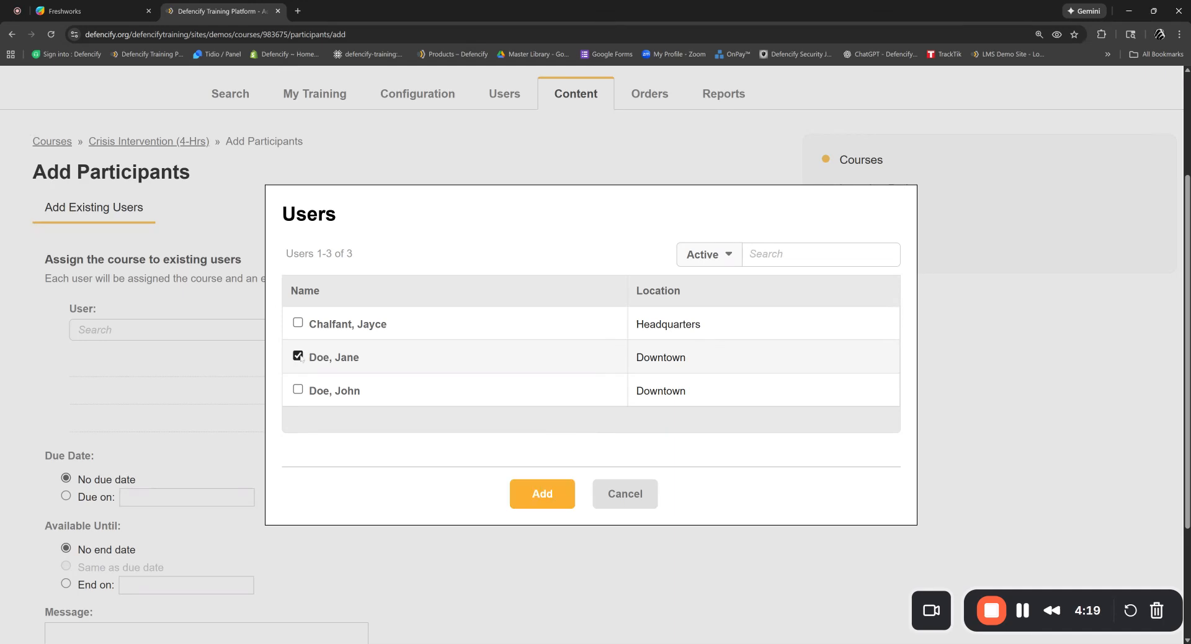
{"action": "left_click", "coordinate": [298, 389]}
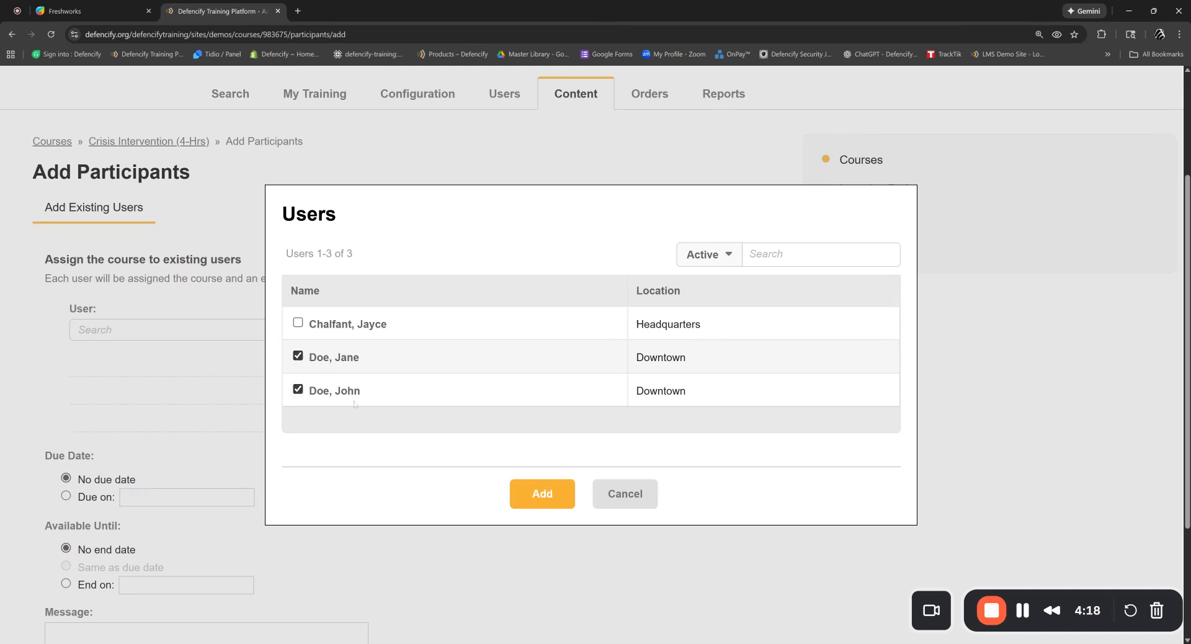
{"action": "left_click", "coordinate": [537, 496]}
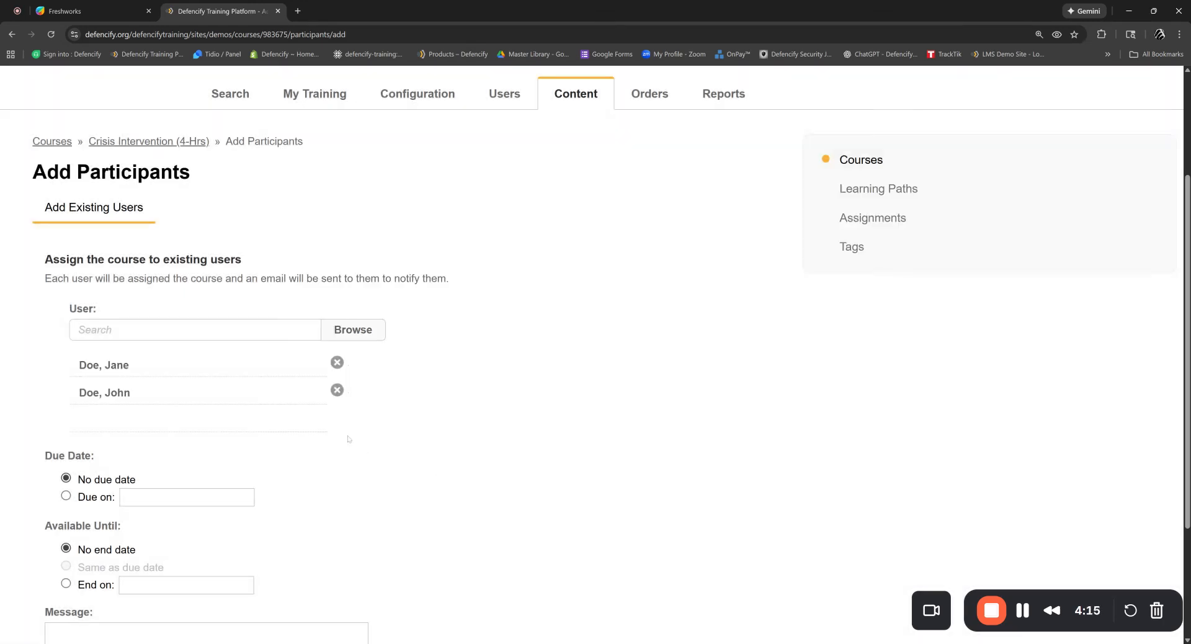
Set both the due date and the availability end date of the course to December 31, 2025
{"action": "scroll", "coordinate": [258, 445], "scroll_direction": "down", "scroll_amount": 2}
{"action": "scroll", "coordinate": [126, 403], "scroll_direction": "down", "scroll_amount": 1}
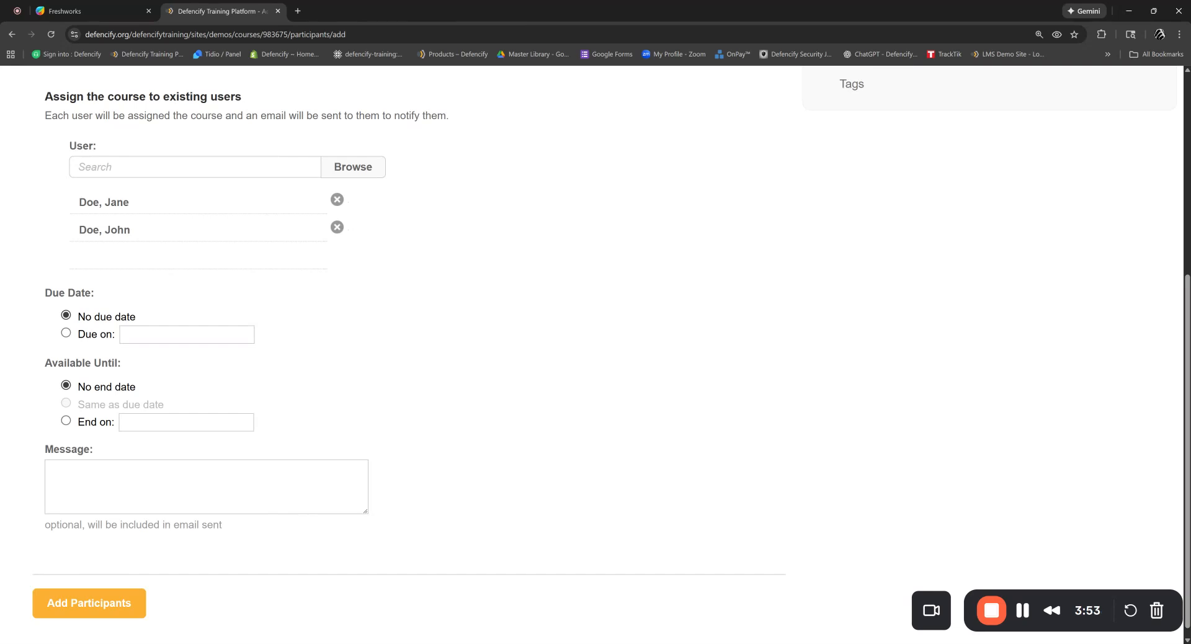
{"action": "left_click", "coordinate": [186, 334]}
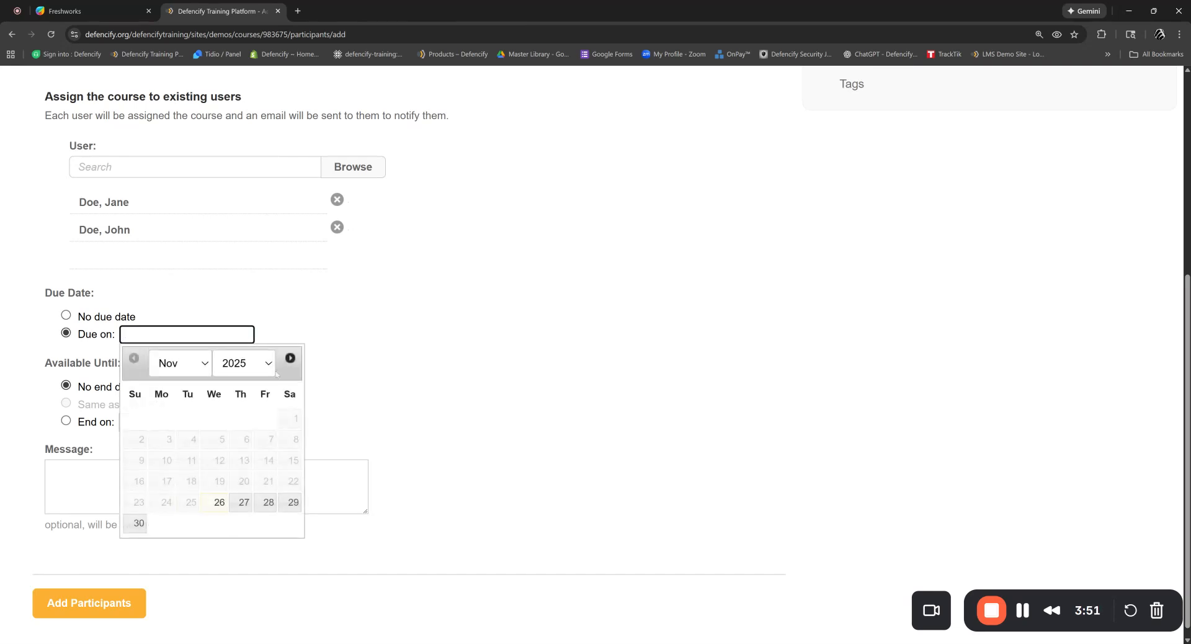
{"action": "left_click", "coordinate": [290, 358]}
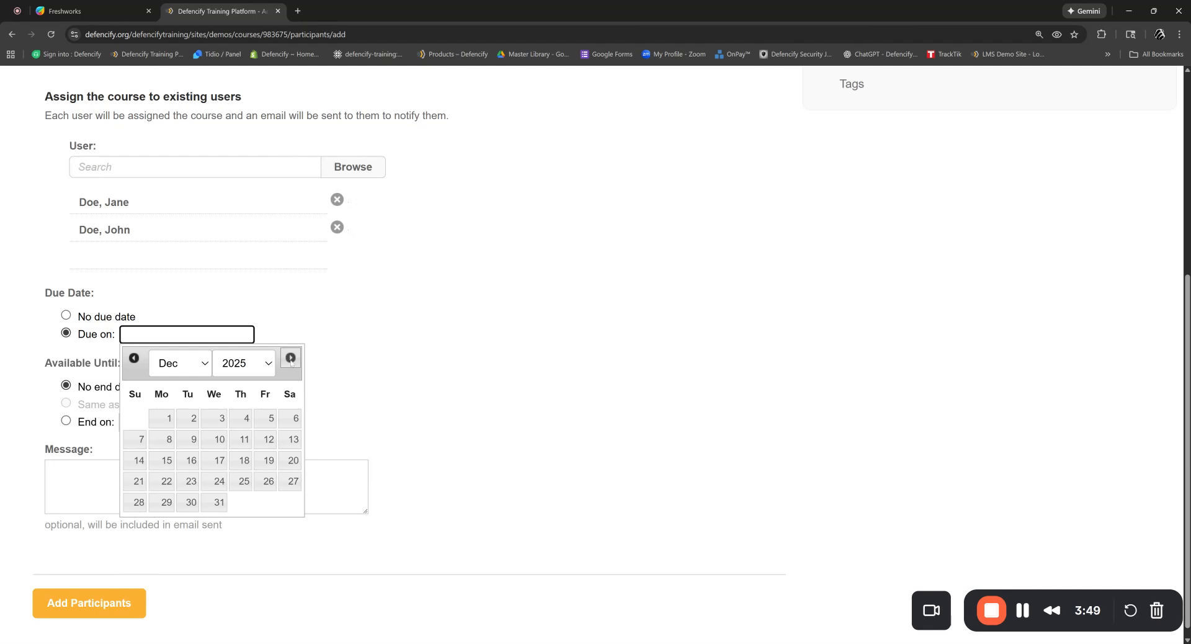
{"action": "left_click", "coordinate": [217, 503]}
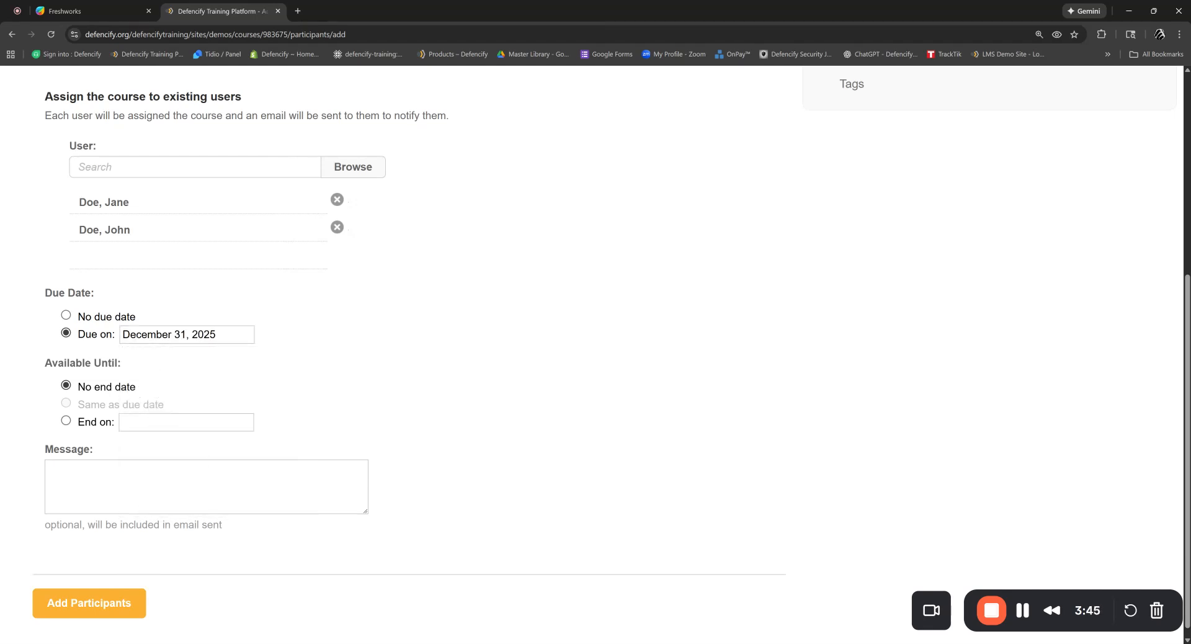
{"action": "left_click", "coordinate": [186, 422]}
{"action": "left_click", "coordinate": [290, 446]}
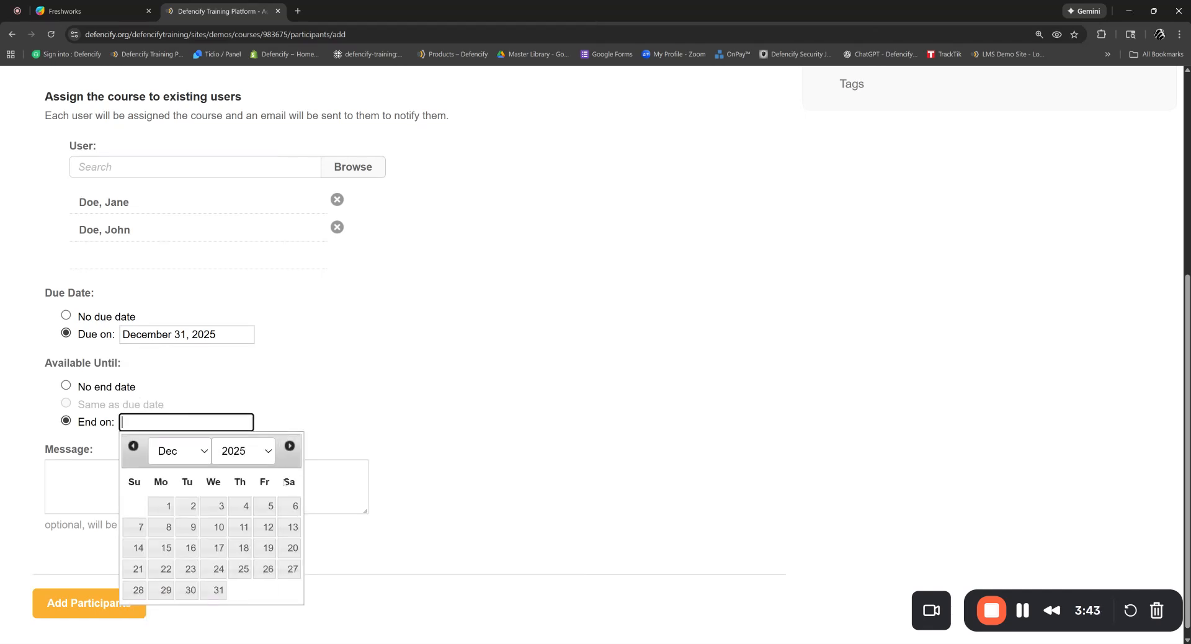
{"action": "left_click", "coordinate": [220, 593]}
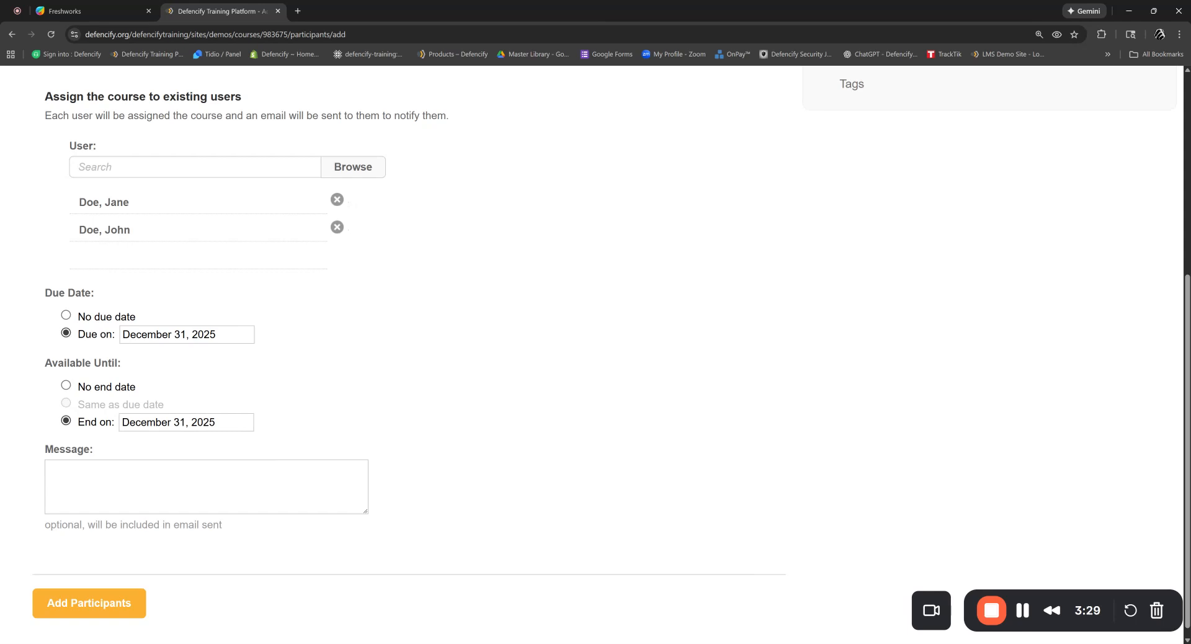
Assign the course to the selected participants, keeping the due date and leaving the message empty
{"action": "left_click", "coordinate": [238, 335]}
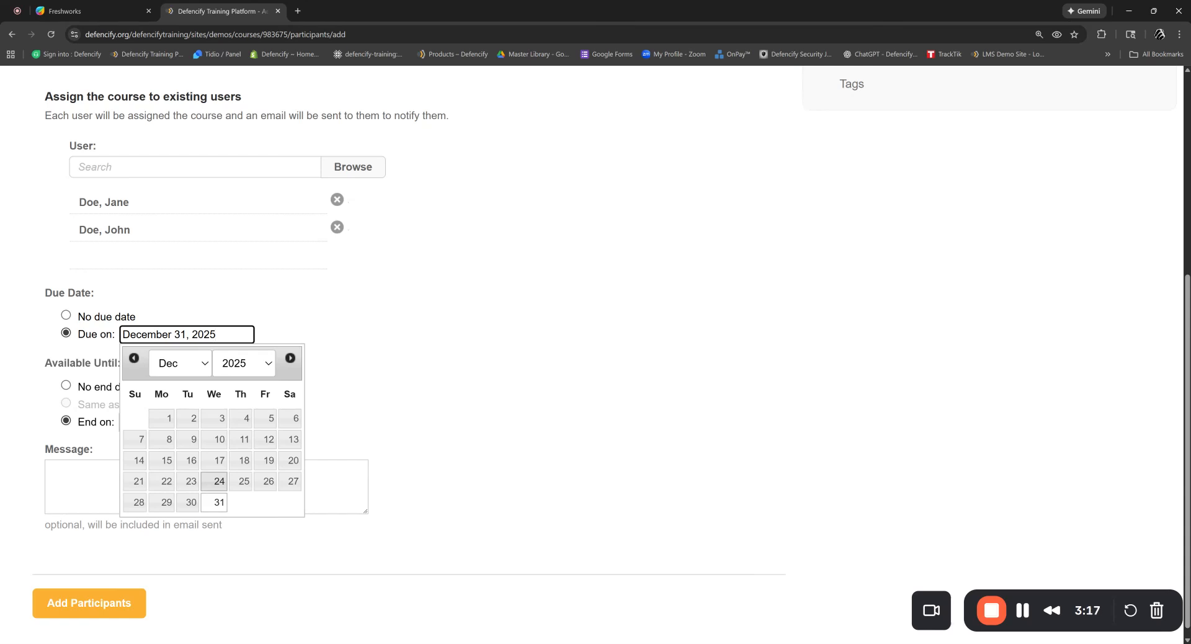
{"action": "left_click", "coordinate": [434, 411]}
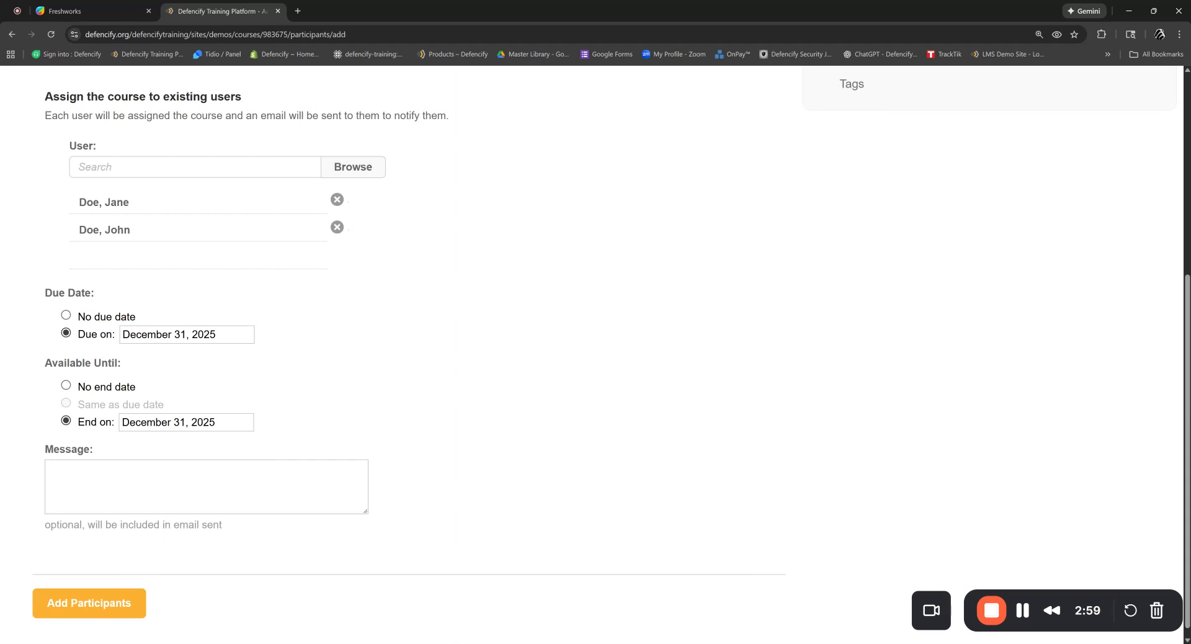
{"action": "left_click", "coordinate": [81, 608]}
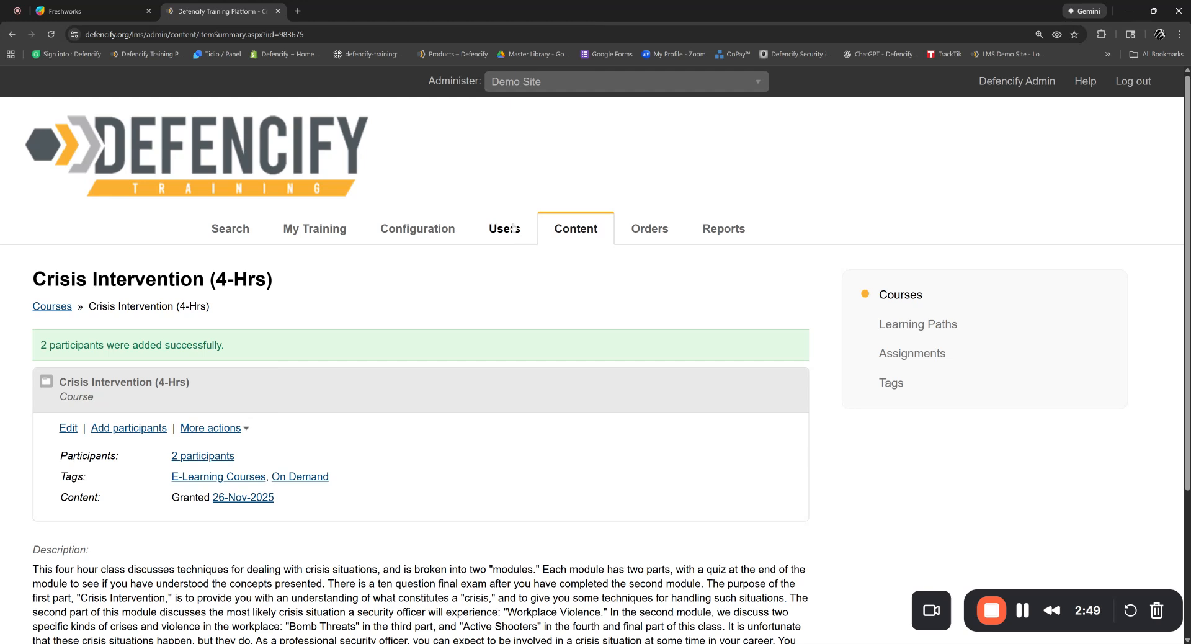
Open the first Downtown student's profile and check the due date of Crisis Intervention (4-Hrs) in the training plan
{"action": "left_click", "coordinate": [505, 233]}
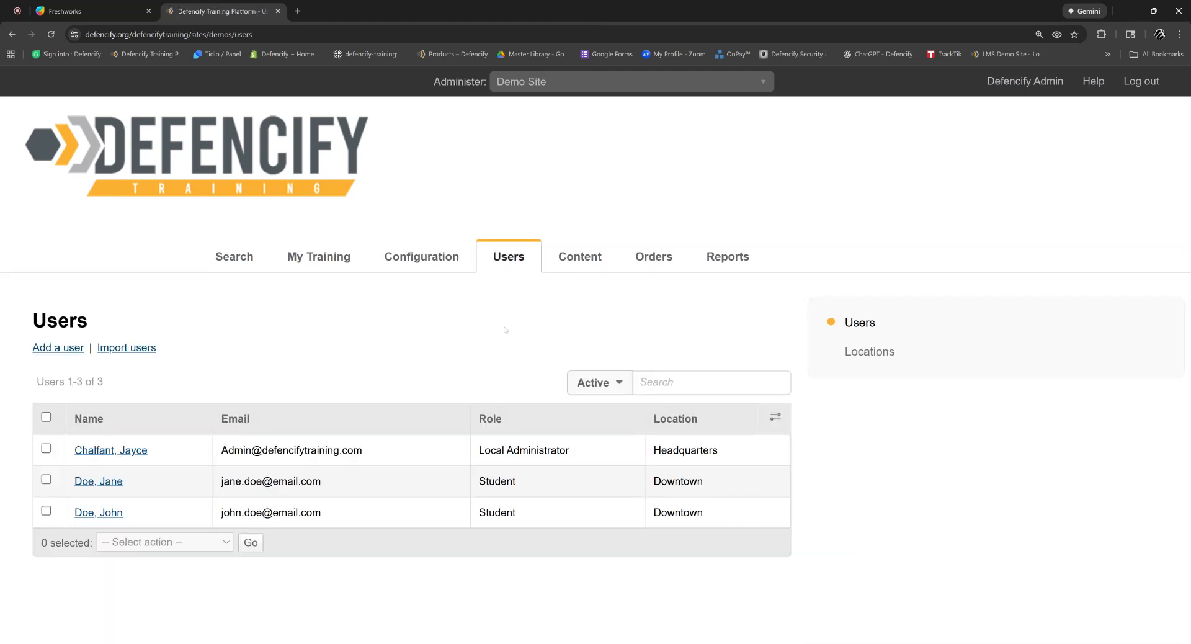
{"action": "left_click", "coordinate": [111, 483]}
{"action": "scroll", "coordinate": [352, 447], "scroll_direction": "down", "scroll_amount": 2}
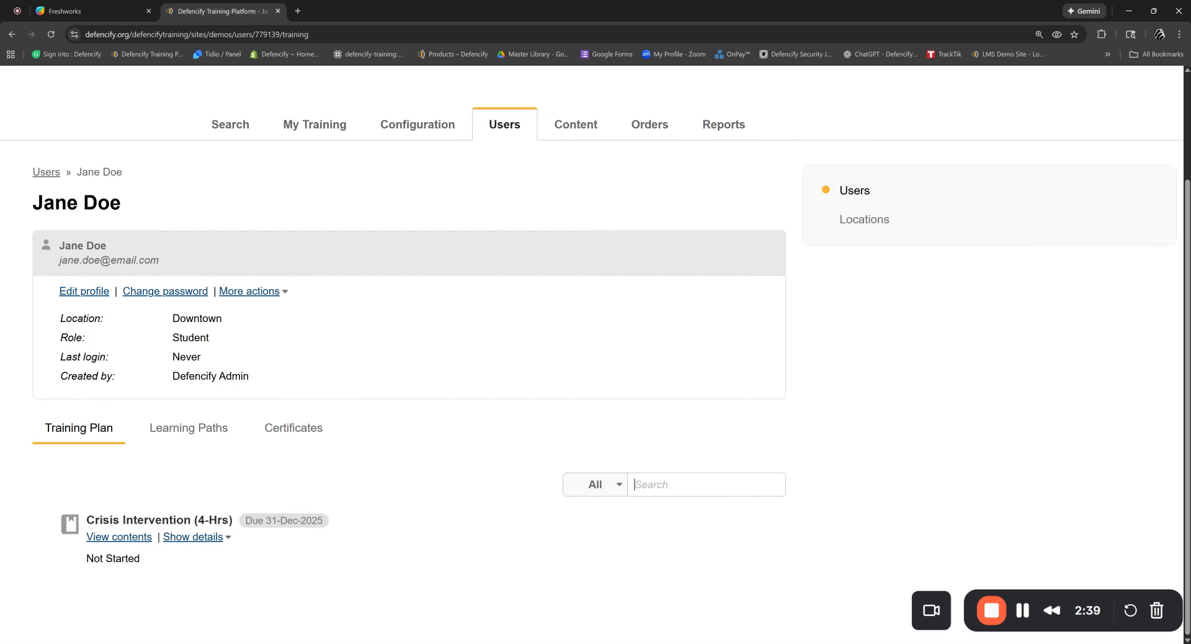
{"action": "left_click_drag", "start_coordinate": [245, 520], "coordinate": [325, 519]}
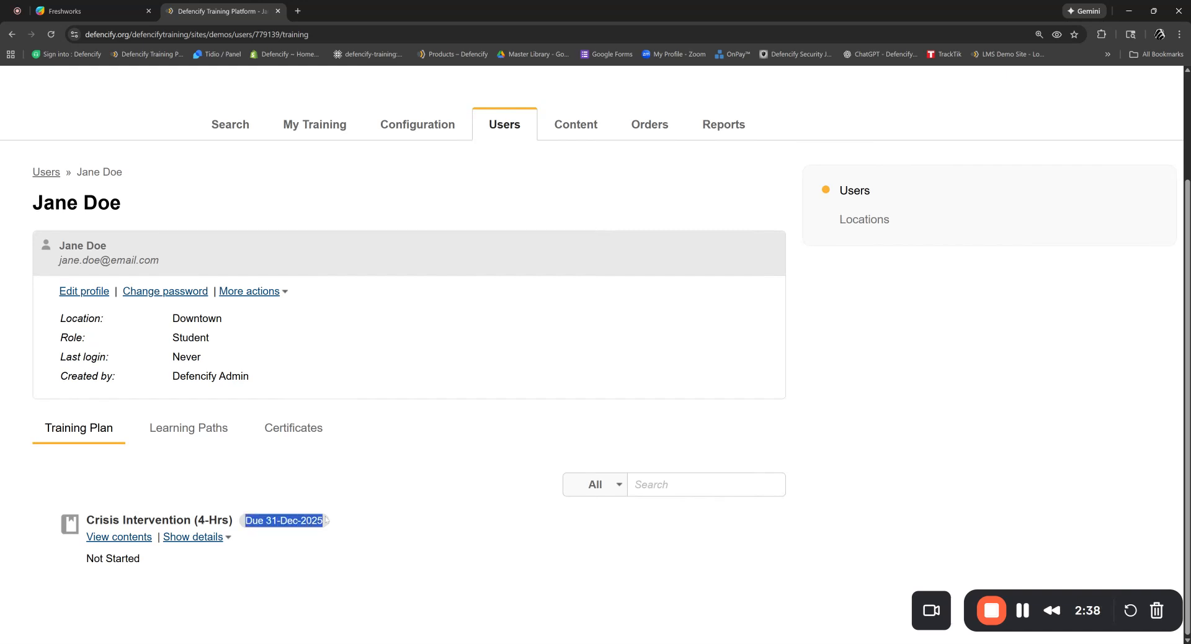
{"action": "left_click", "coordinate": [327, 550]}
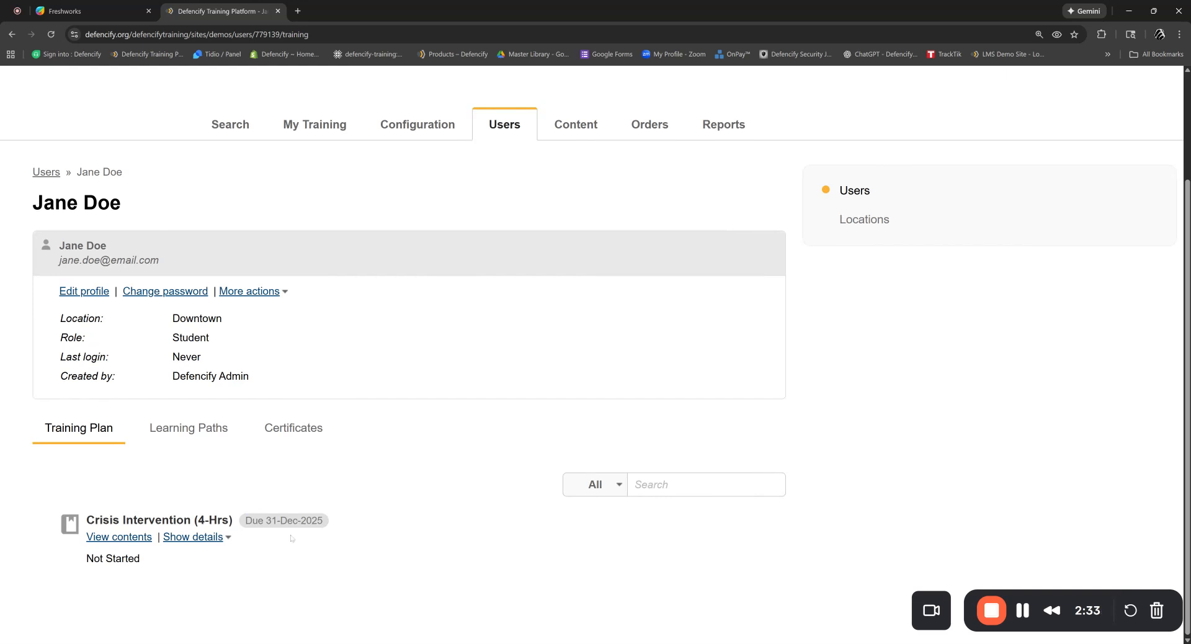
Try changing the student's Crisis Intervention access to a due date and end date of January 4, 2026, and discard the change
{"action": "left_click", "coordinate": [194, 541]}
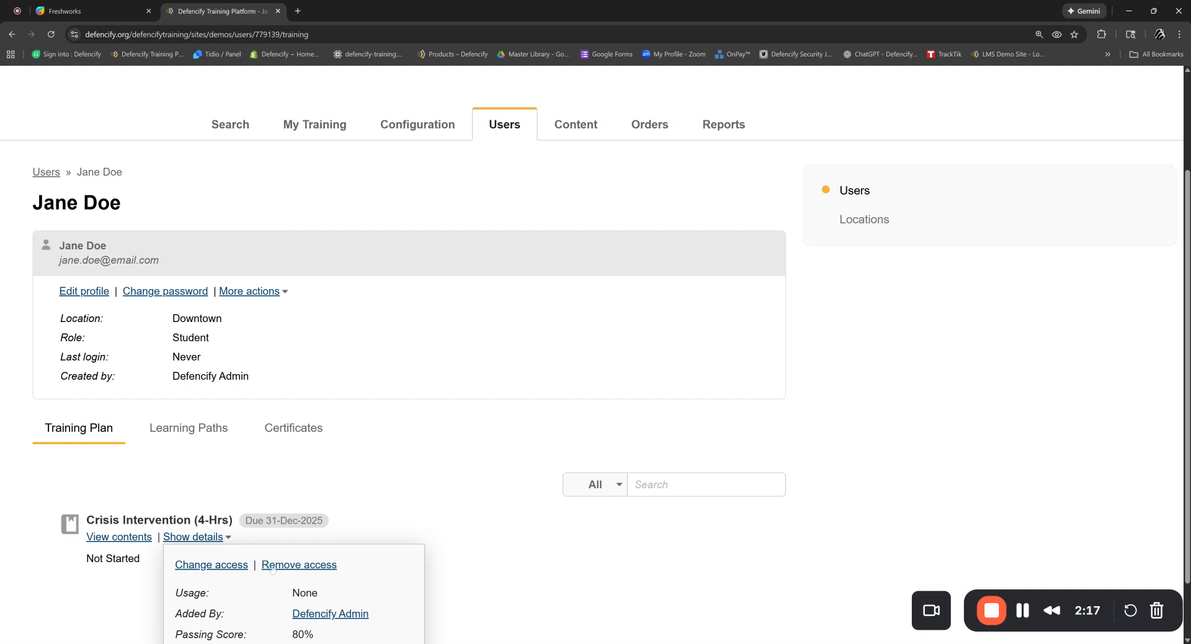
{"action": "left_click", "coordinate": [208, 565]}
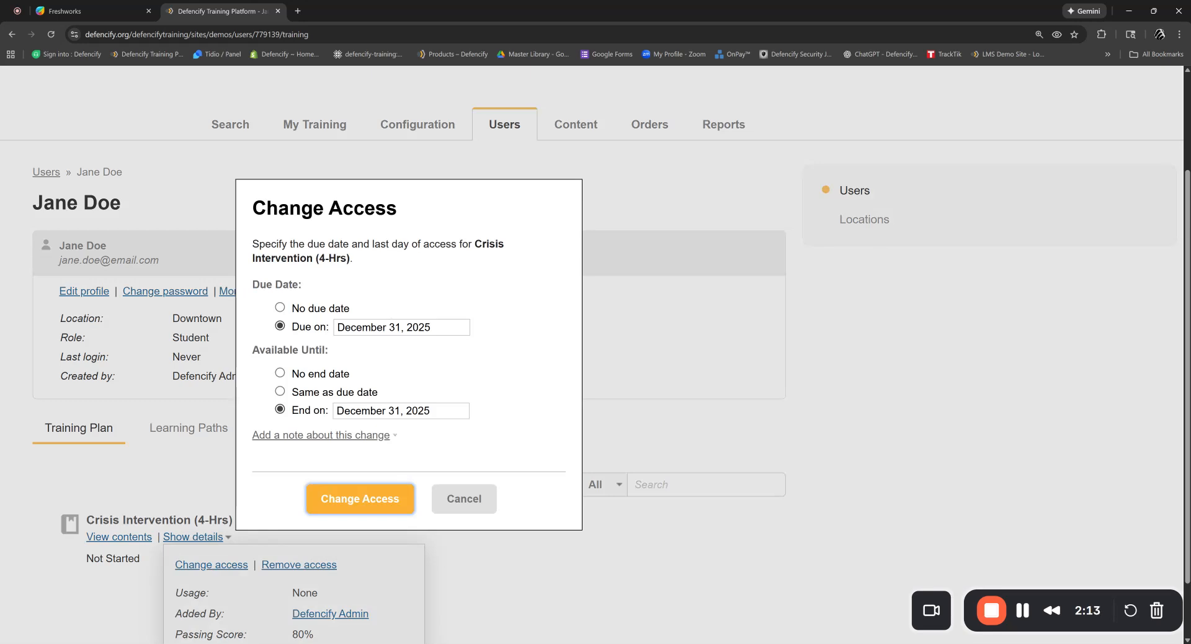
{"action": "left_click", "coordinate": [403, 327]}
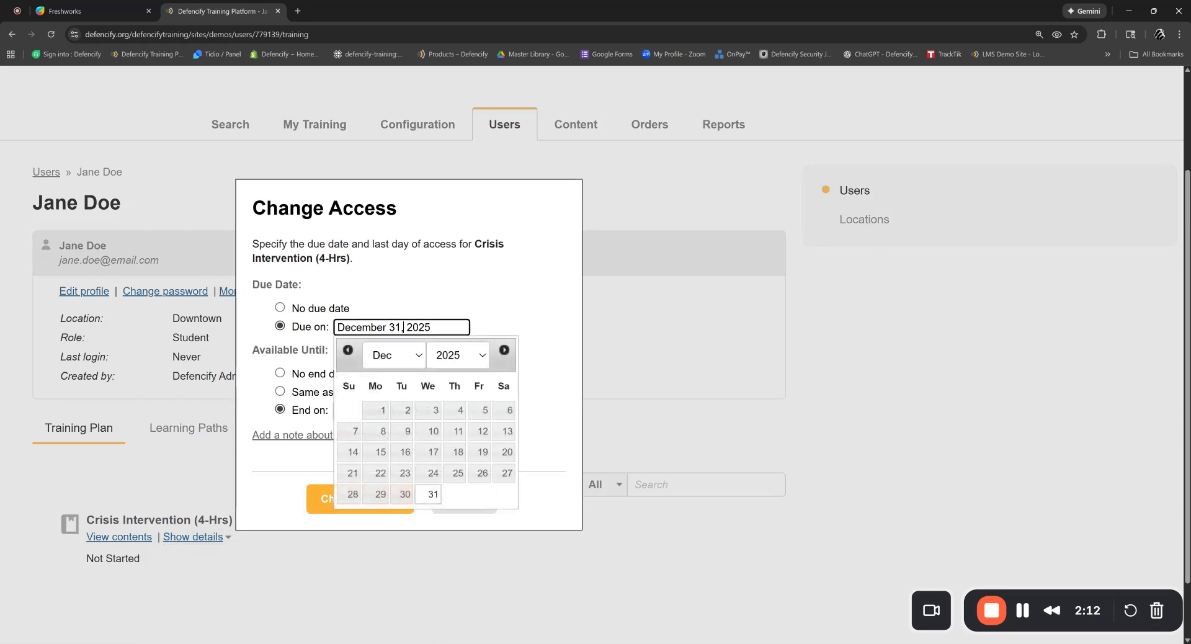
{"action": "left_click", "coordinate": [504, 350]}
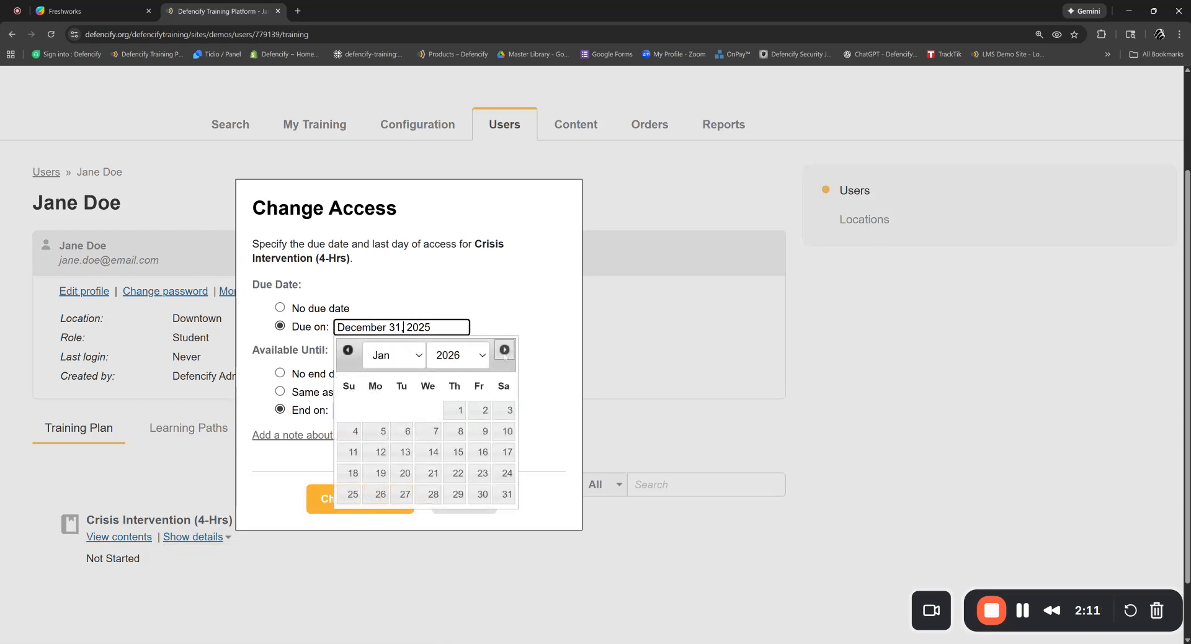
{"action": "left_click", "coordinate": [352, 431]}
{"action": "left_click", "coordinate": [392, 410]}
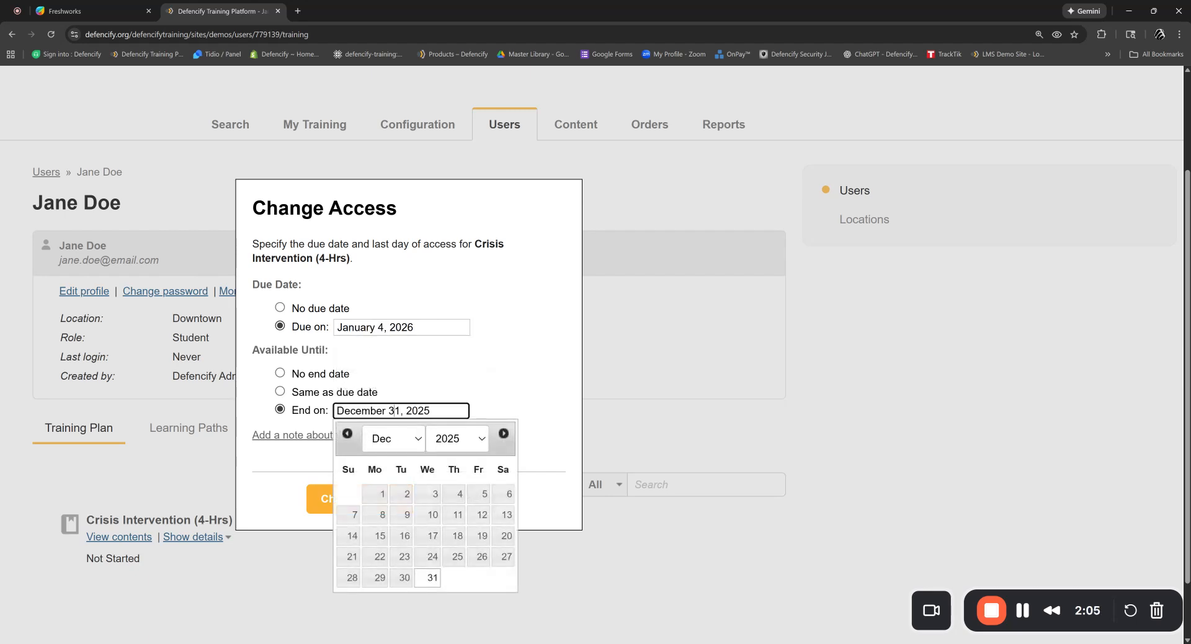
{"action": "left_click", "coordinate": [503, 433]}
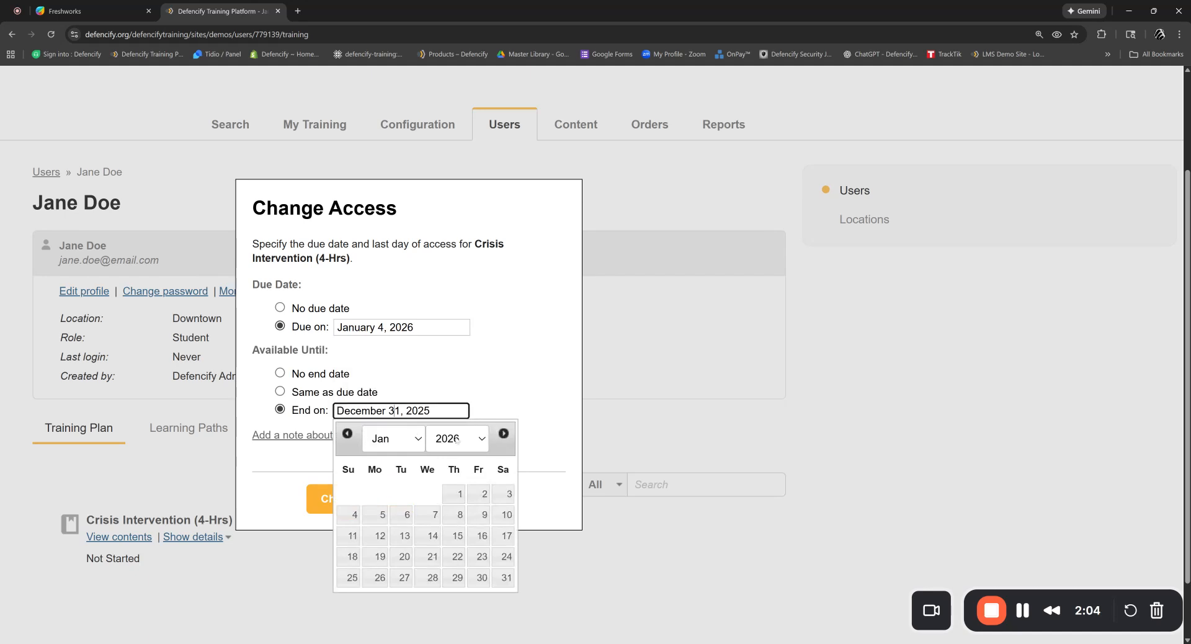
{"action": "left_click", "coordinate": [352, 515]}
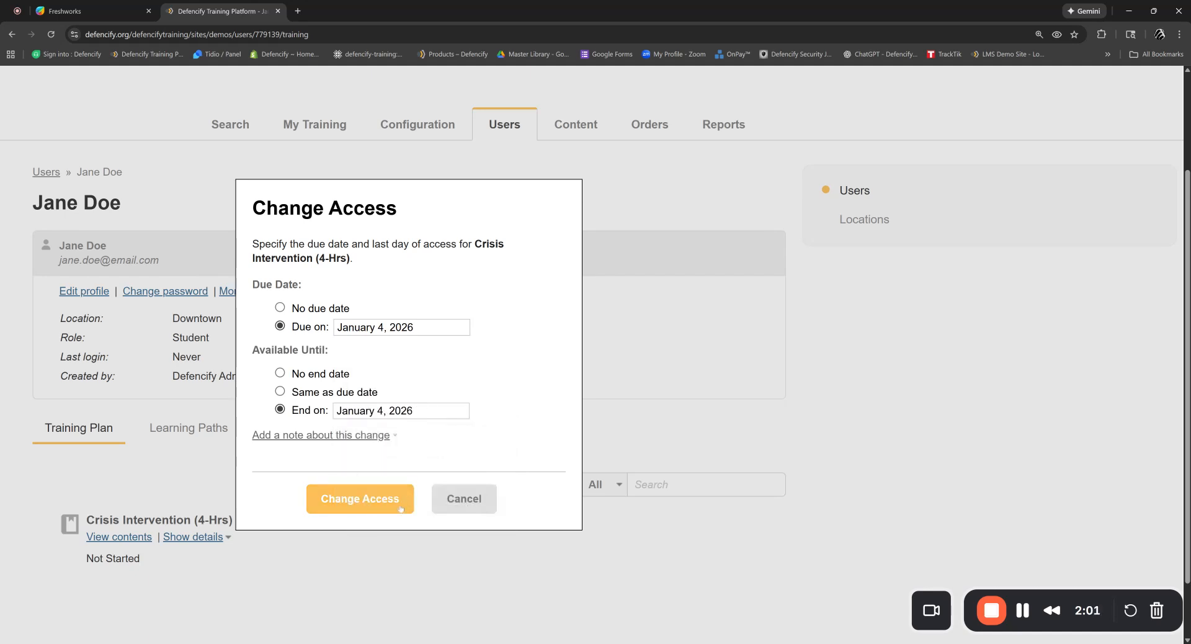
{"action": "left_click", "coordinate": [470, 503]}
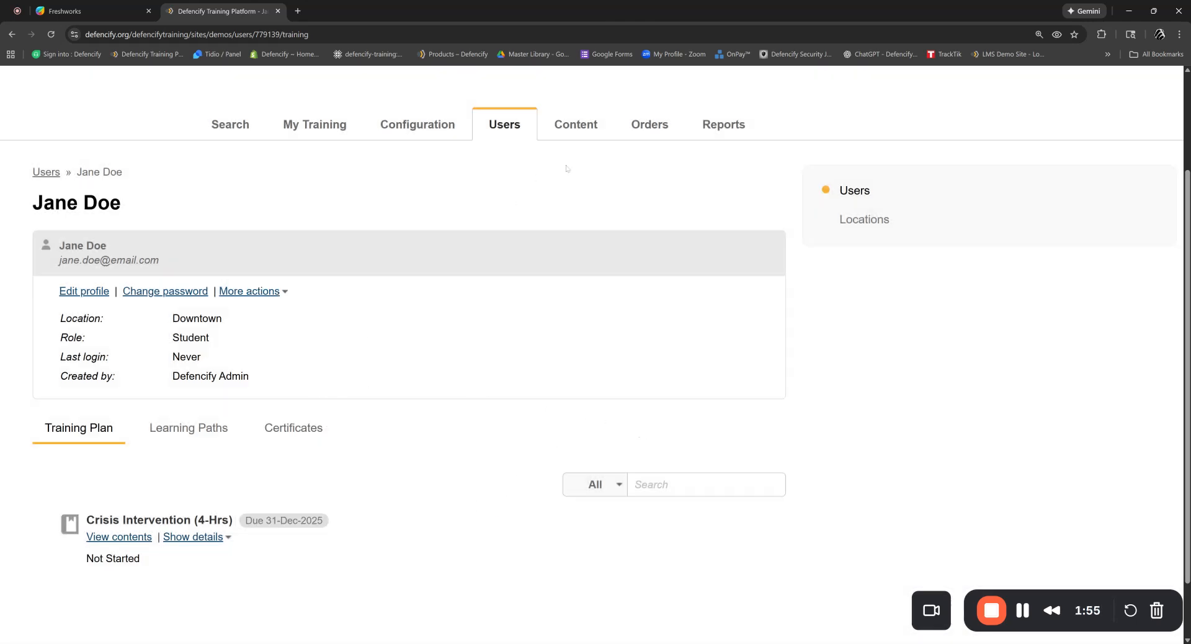
Start a new content assignment named Test and continue to its course selection list
{"action": "left_click", "coordinate": [575, 129]}
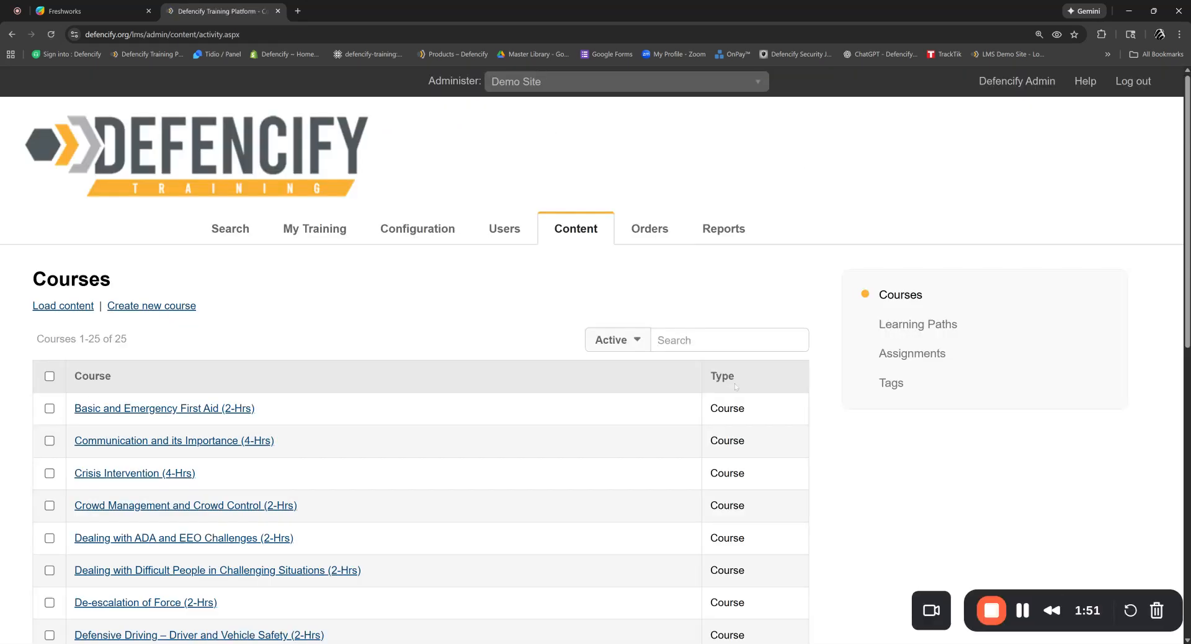
{"action": "left_click", "coordinate": [905, 358]}
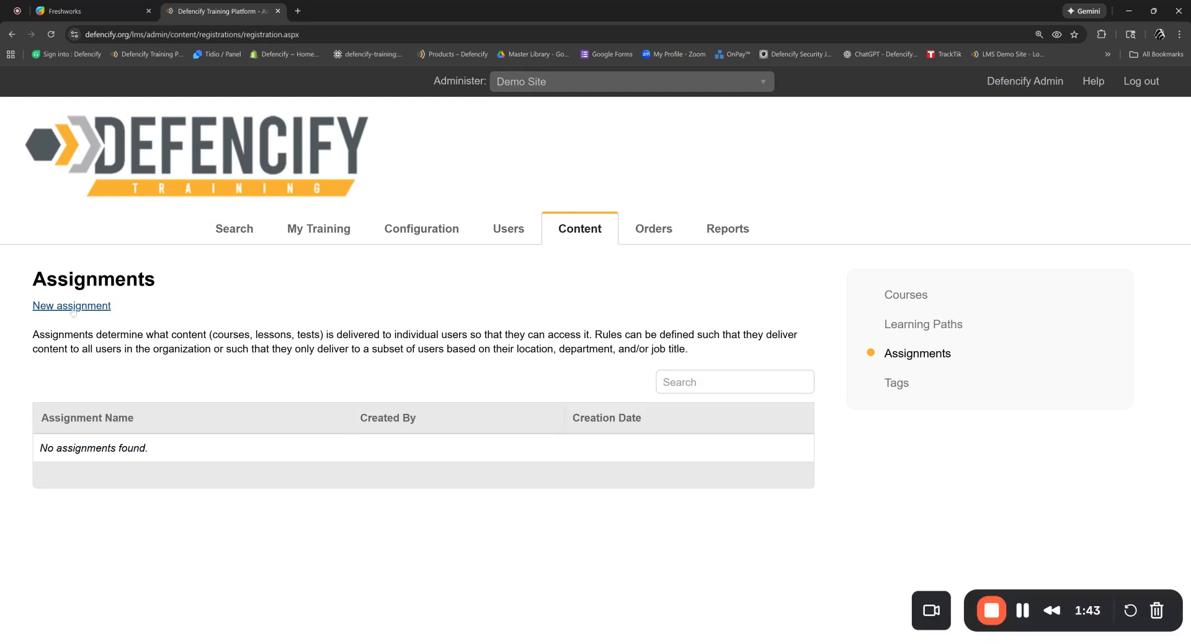
{"action": "left_click", "coordinate": [72, 310]}
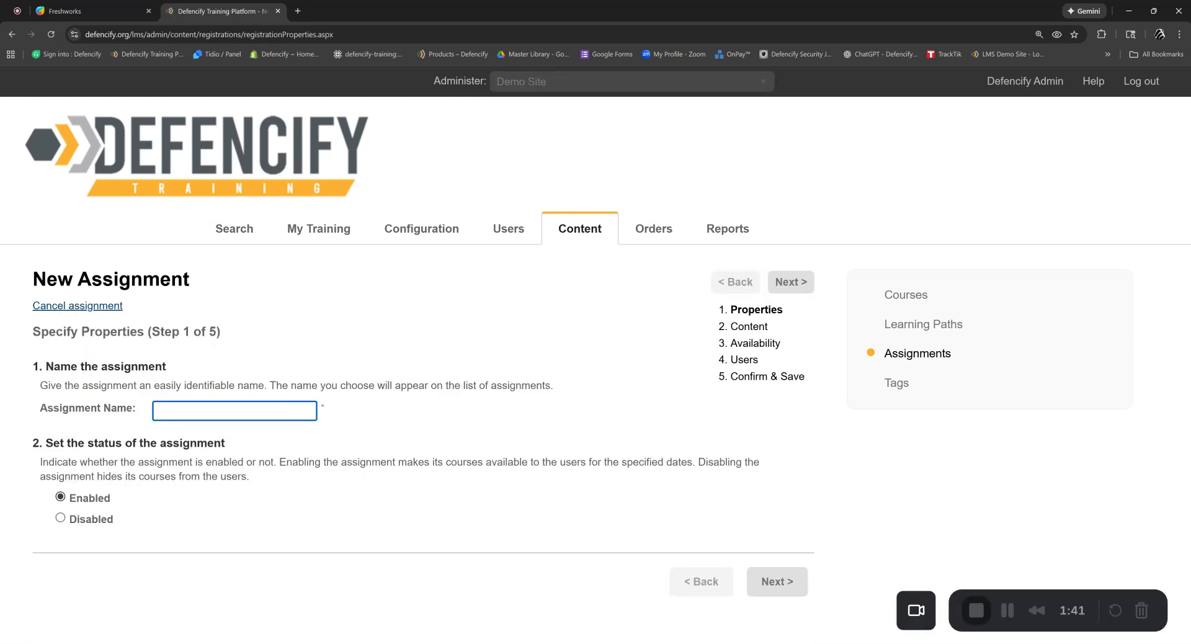
{"action": "type", "text": "Test"}
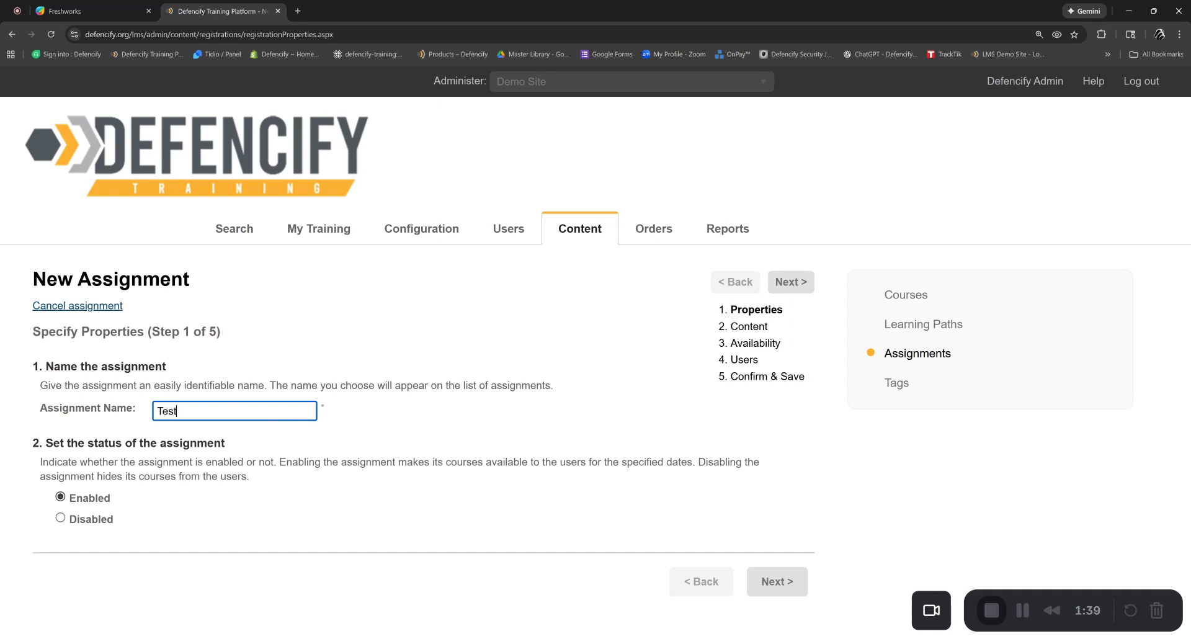
{"action": "left_click", "coordinate": [408, 423]}
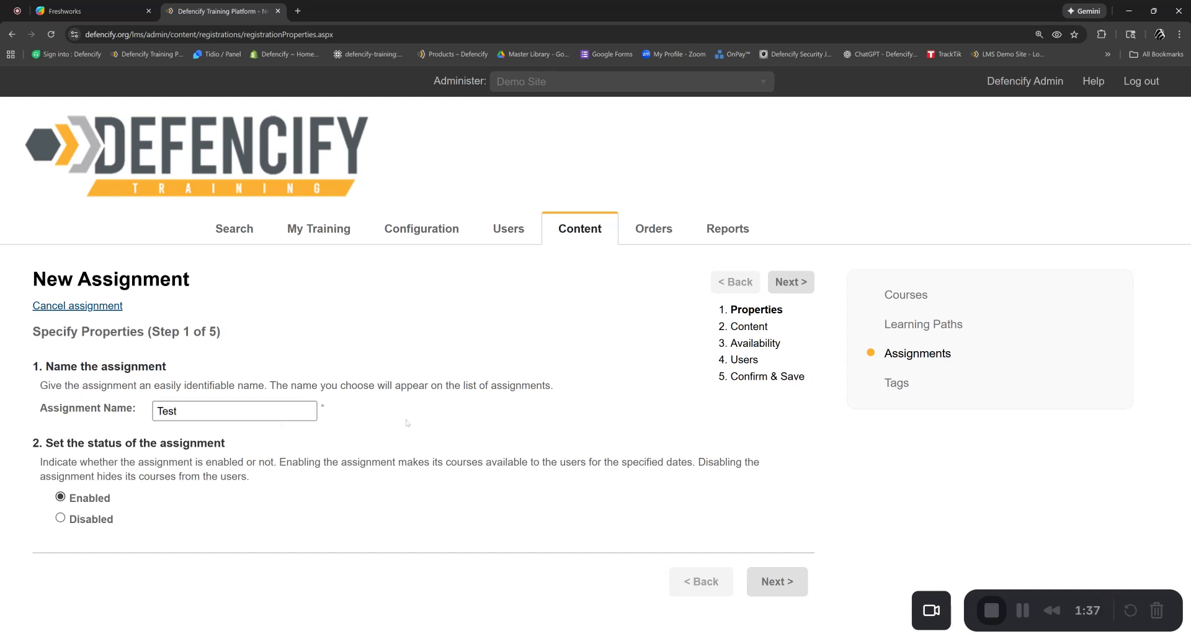
{"action": "left_click", "coordinate": [773, 584]}
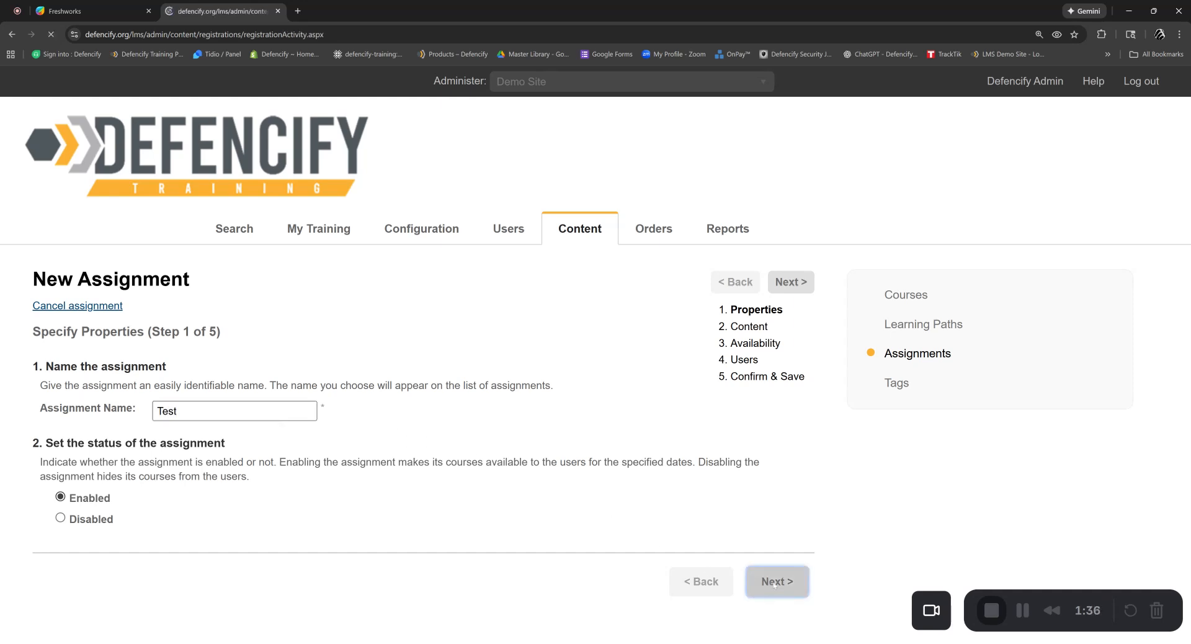
{"action": "scroll", "coordinate": [462, 463], "scroll_direction": "down", "scroll_amount": 5}
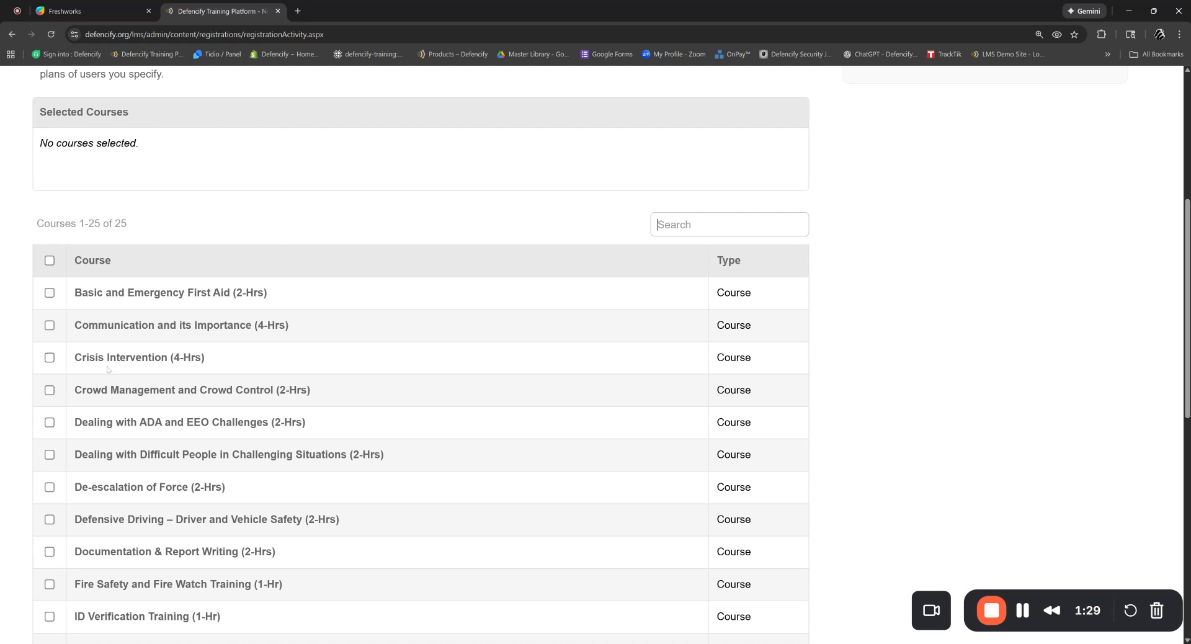
Add Documentation & Report Writing (2-Hrs) and De-escalation of Force (2-Hrs) to the assignment, keeping immediate availability with no due date or end date
{"action": "scroll", "coordinate": [236, 381], "scroll_direction": "down", "scroll_amount": 3}
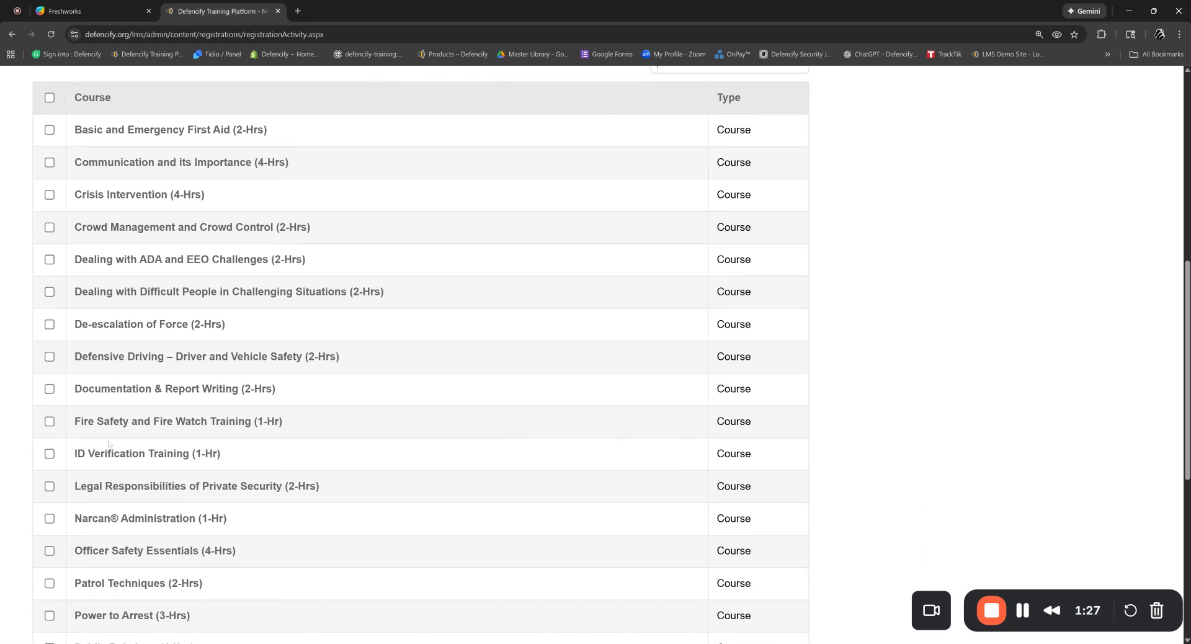
{"action": "left_click", "coordinate": [49, 389]}
{"action": "left_click", "coordinate": [50, 324]}
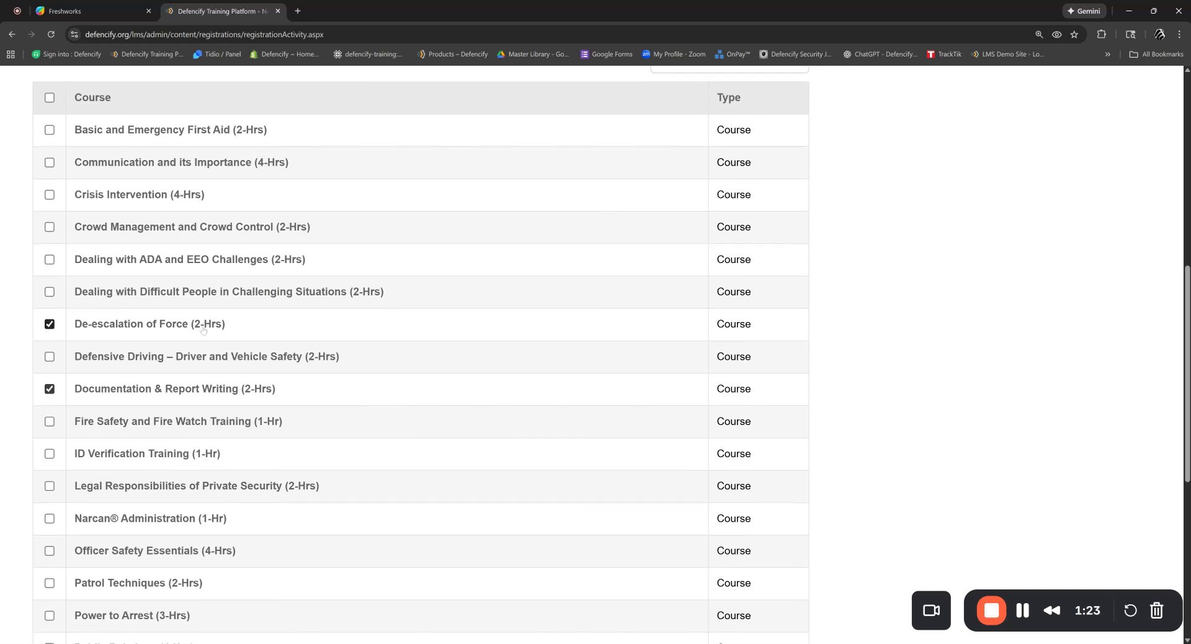
{"action": "scroll", "coordinate": [775, 465], "scroll_direction": "down", "scroll_amount": 8}
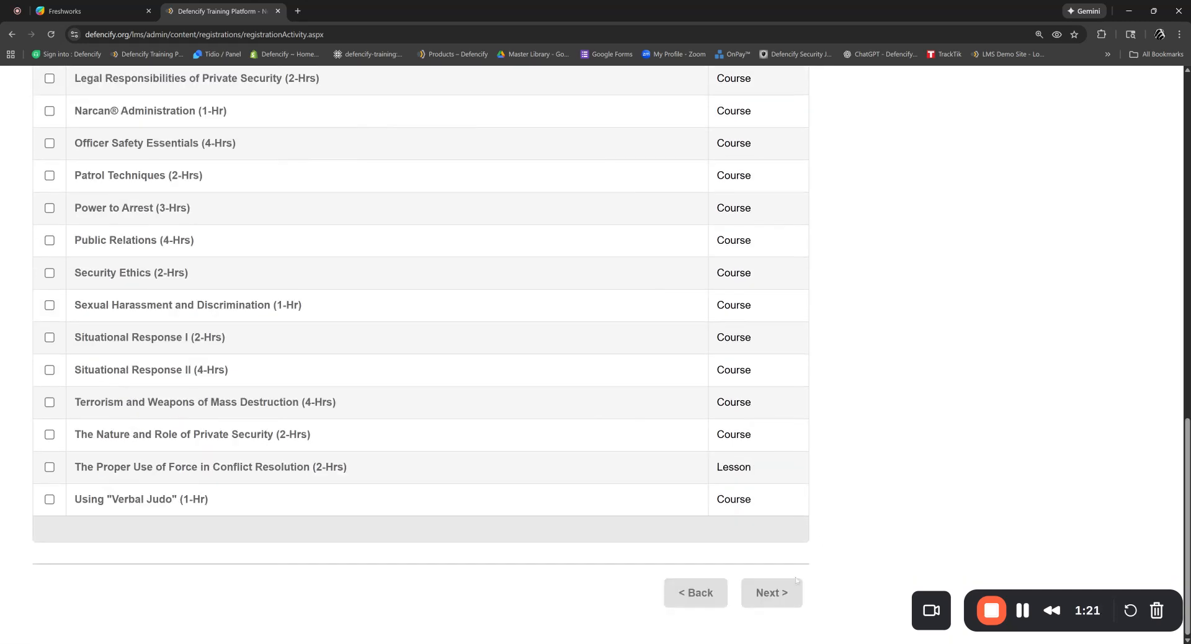
{"action": "left_click", "coordinate": [775, 595]}
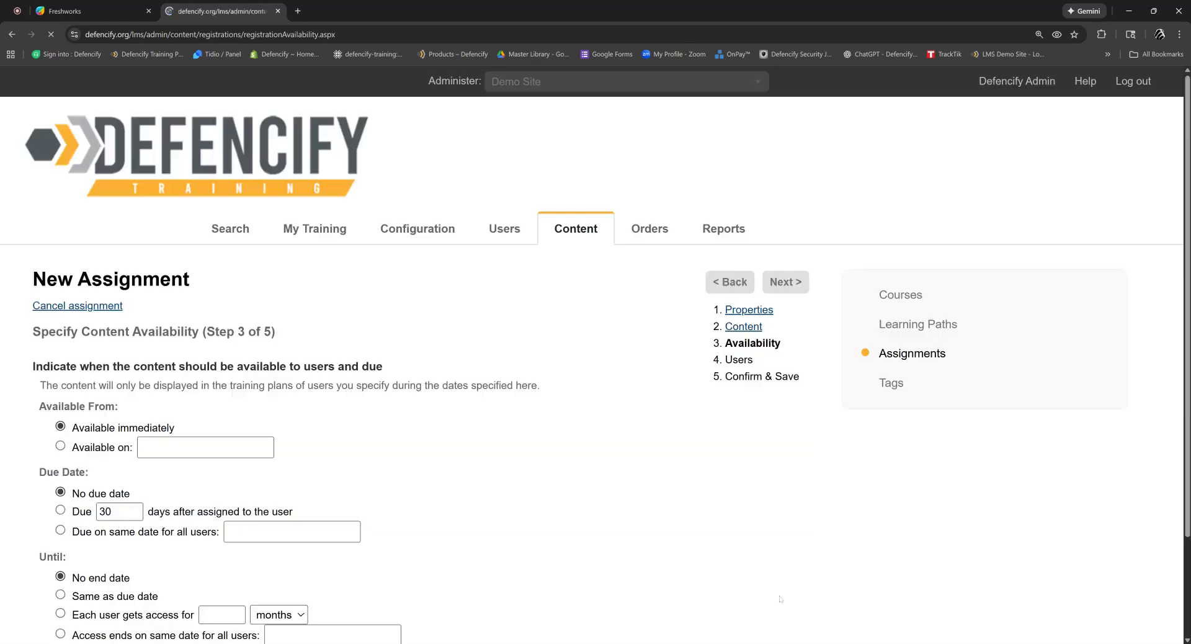
{"action": "scroll", "coordinate": [722, 577], "scroll_direction": "down", "scroll_amount": 2}
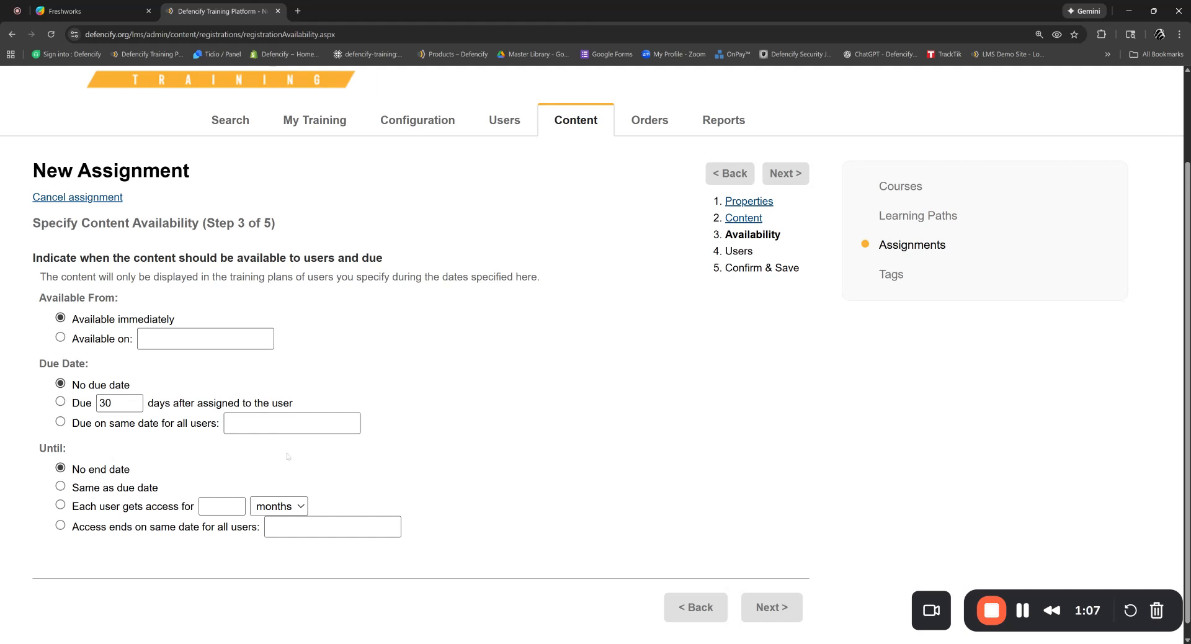
{"action": "left_click", "coordinate": [772, 607]}
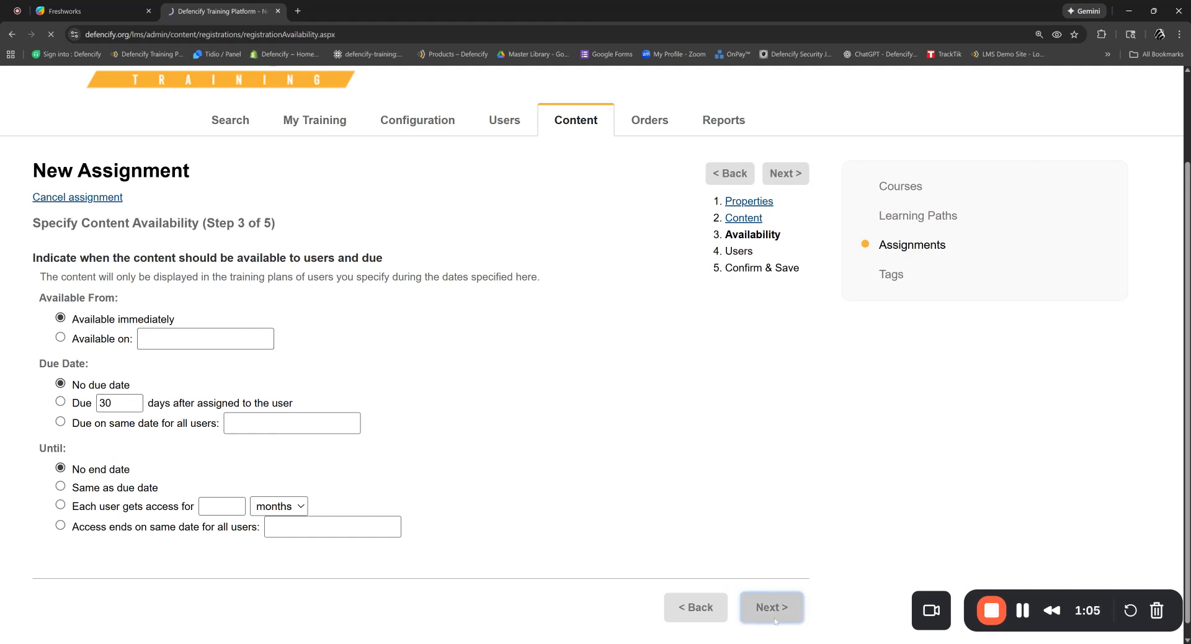
Try targeting all users in the organization with only students assigned, and restore specific individuals and all users
{"action": "scroll", "coordinate": [381, 444], "scroll_direction": "down", "scroll_amount": 1}
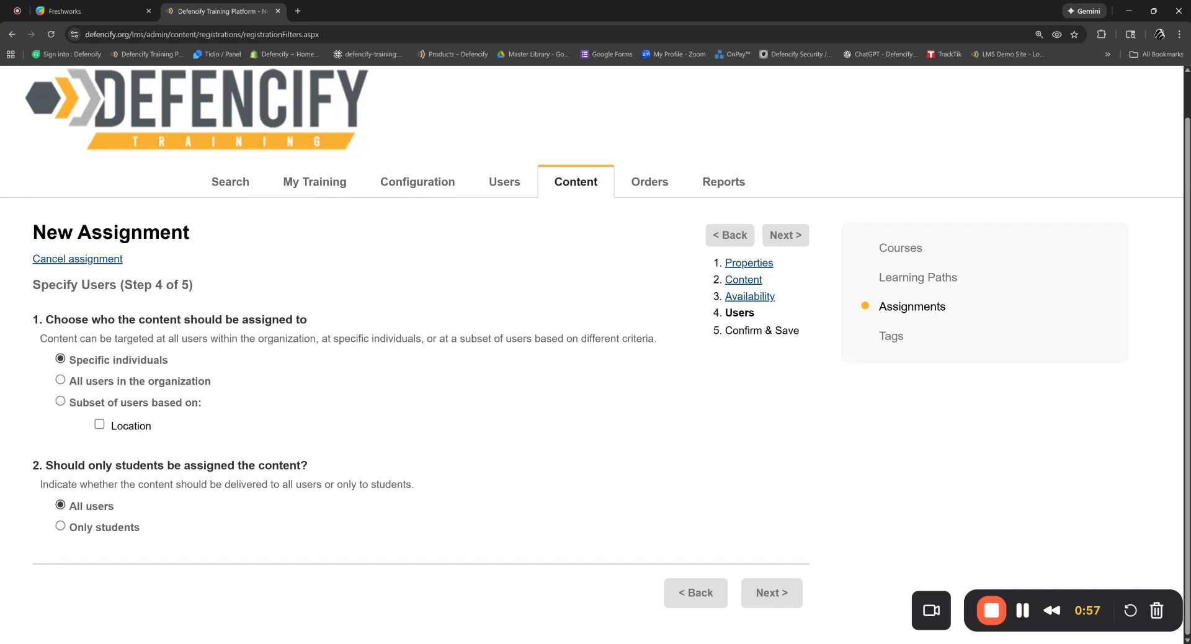
{"action": "left_click", "coordinate": [80, 381]}
{"action": "scroll", "coordinate": [152, 384], "scroll_direction": "up", "scroll_amount": 1}
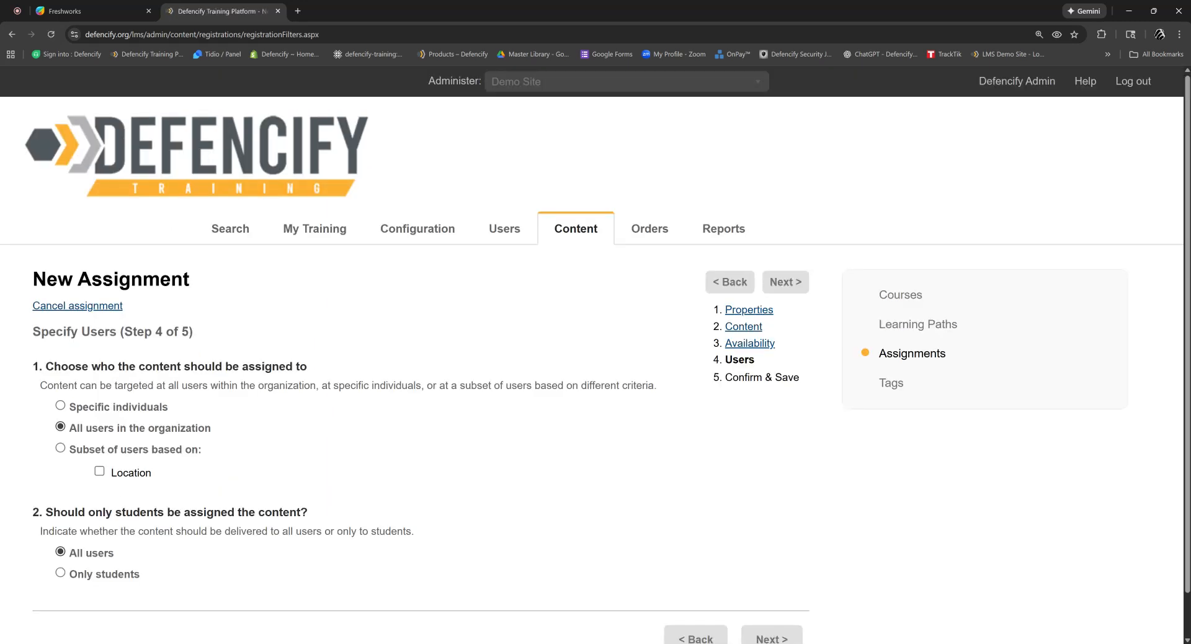
{"action": "left_click", "coordinate": [103, 574]}
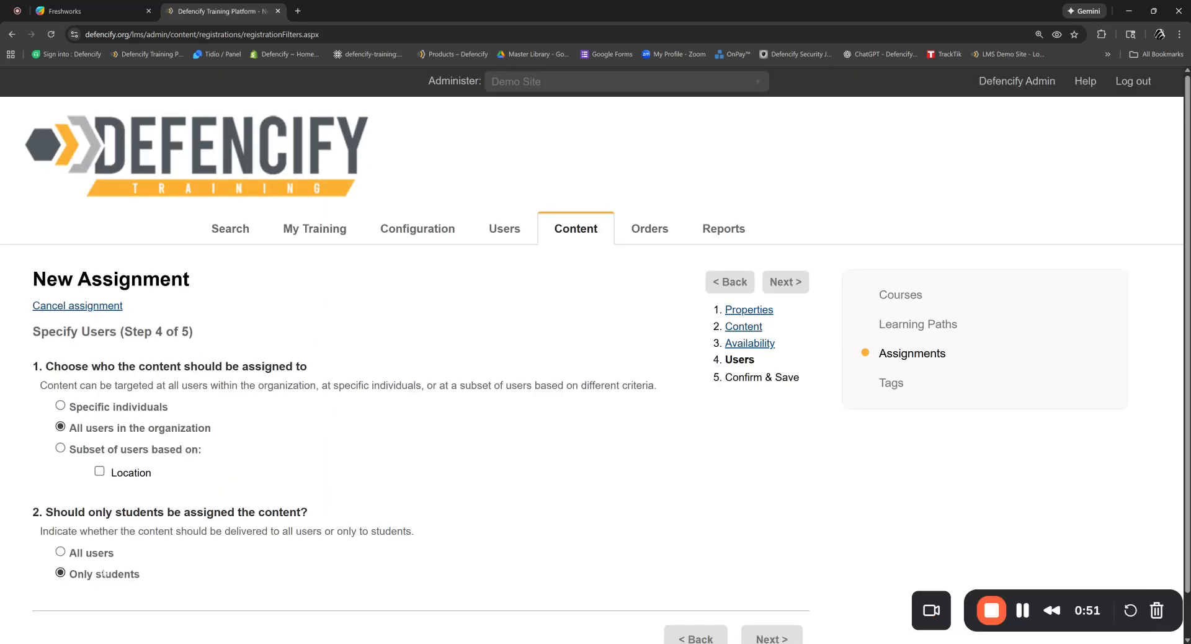
{"action": "left_click", "coordinate": [60, 552]}
{"action": "left_click", "coordinate": [63, 407]}
Continue with specific individuals, select the two Downtown users for the assignment, and proceed to the confirmation step
{"action": "scroll", "coordinate": [770, 559], "scroll_direction": "down", "scroll_amount": 1}
{"action": "left_click", "coordinate": [773, 594]}
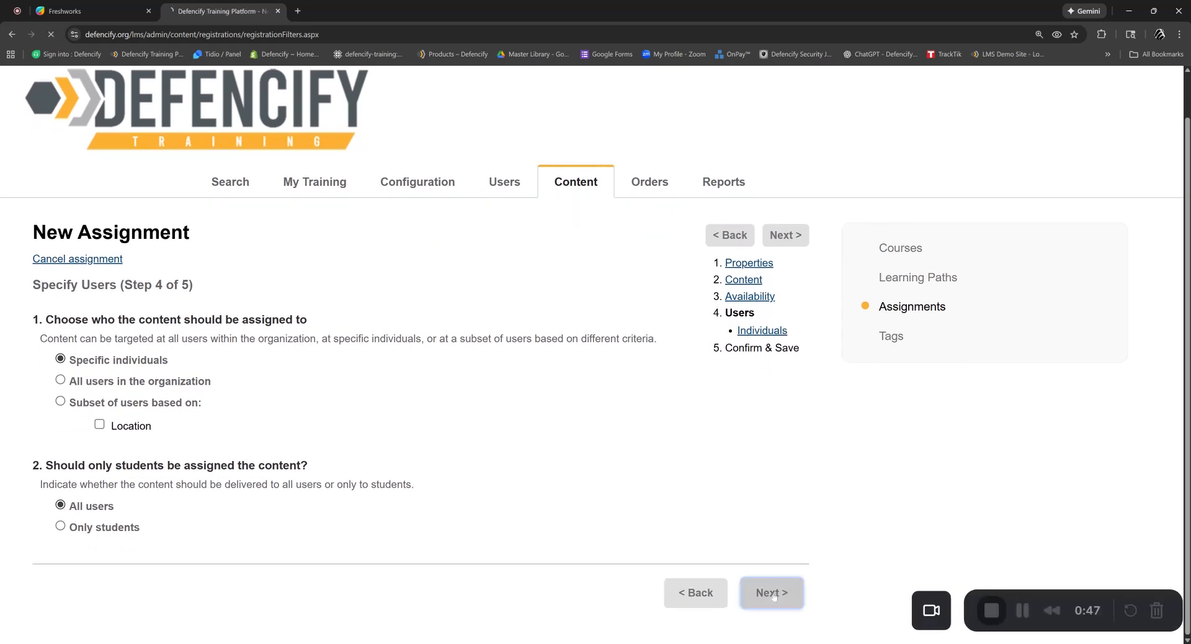
{"action": "scroll", "coordinate": [380, 394], "scroll_direction": "down", "scroll_amount": 2}
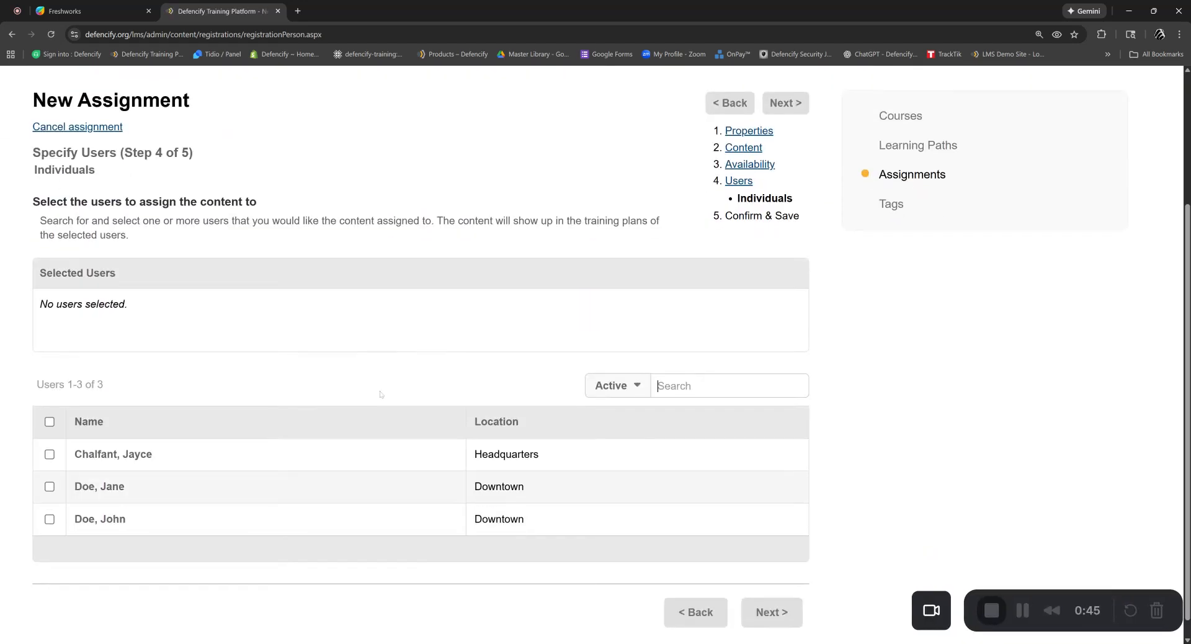
{"action": "scroll", "coordinate": [380, 394], "scroll_direction": "down", "scroll_amount": 1}
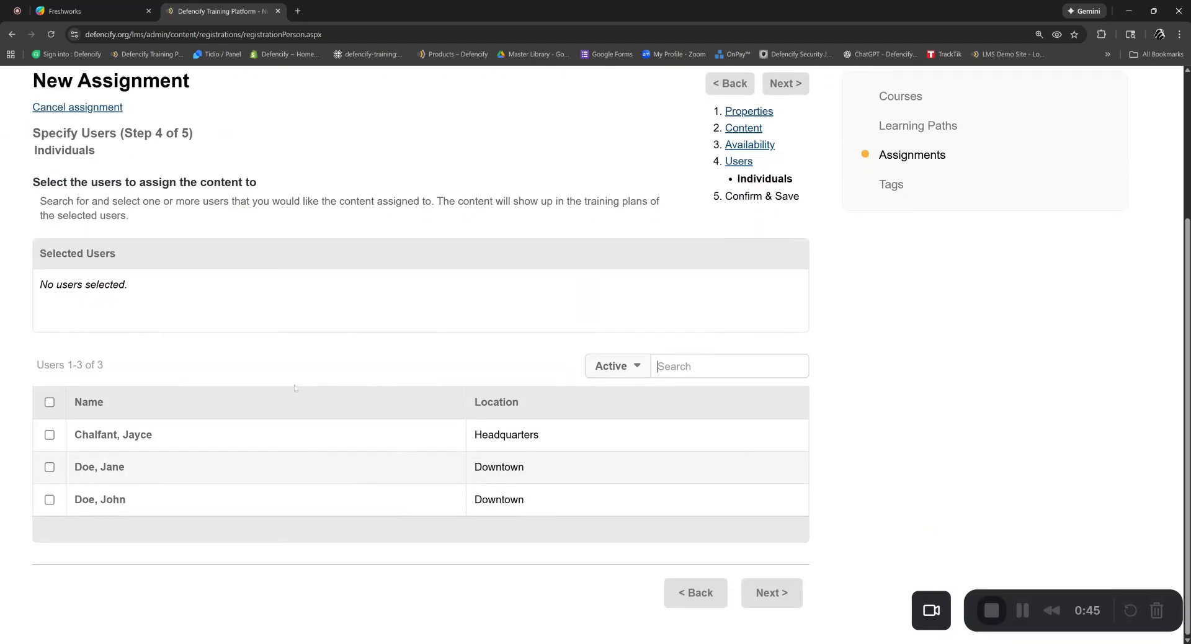
{"action": "left_click", "coordinate": [50, 467]}
{"action": "left_click", "coordinate": [50, 500]}
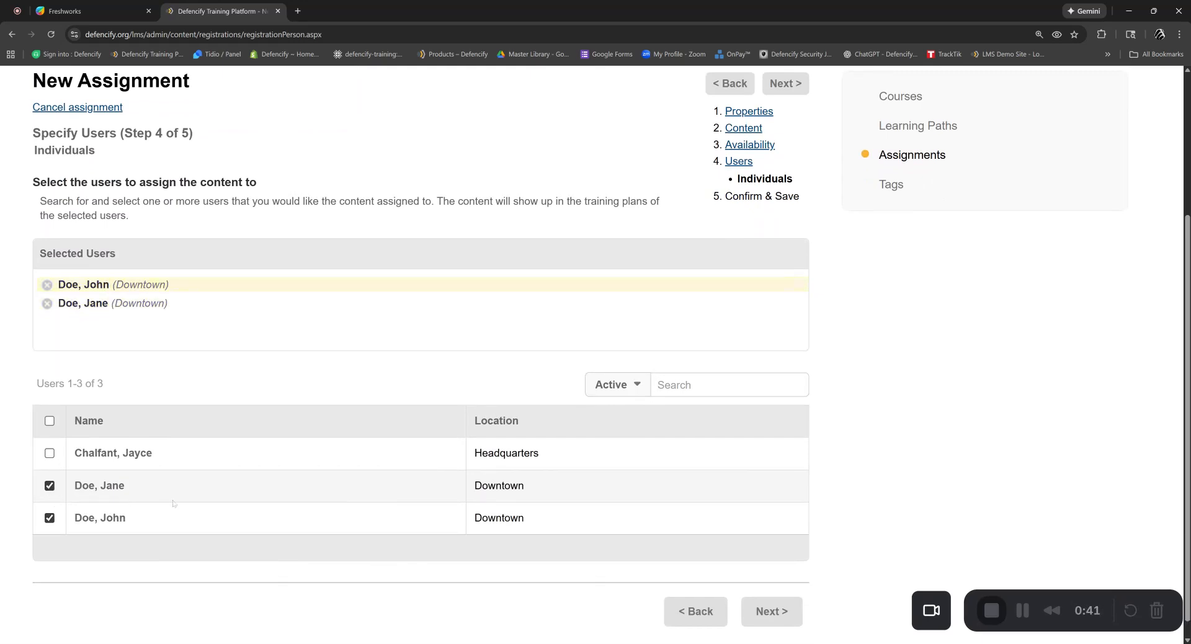
{"action": "left_click", "coordinate": [781, 612]}
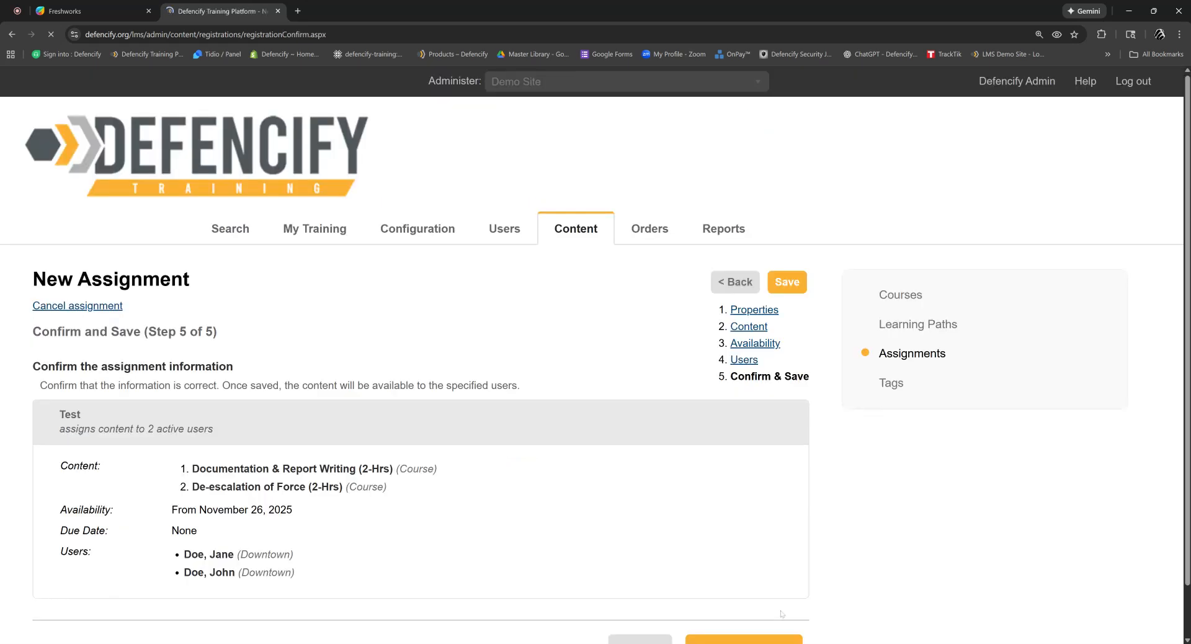
Save the Test assignment and return to the course list
{"action": "scroll", "coordinate": [552, 435], "scroll_direction": "down", "scroll_amount": 1}
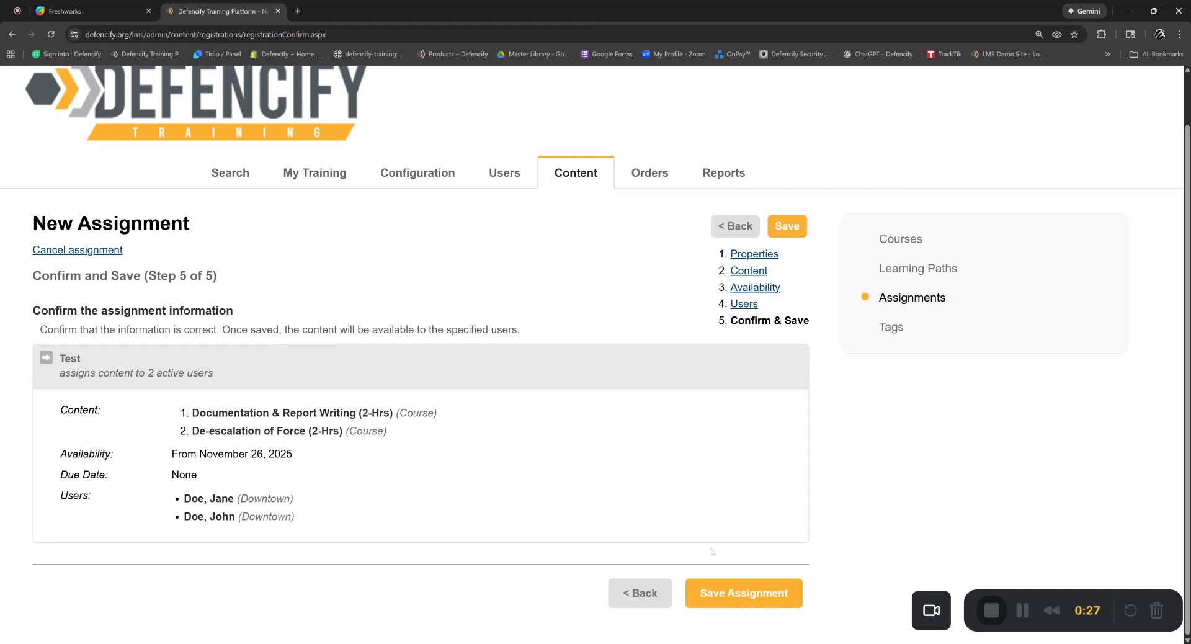
{"action": "left_click", "coordinate": [742, 597]}
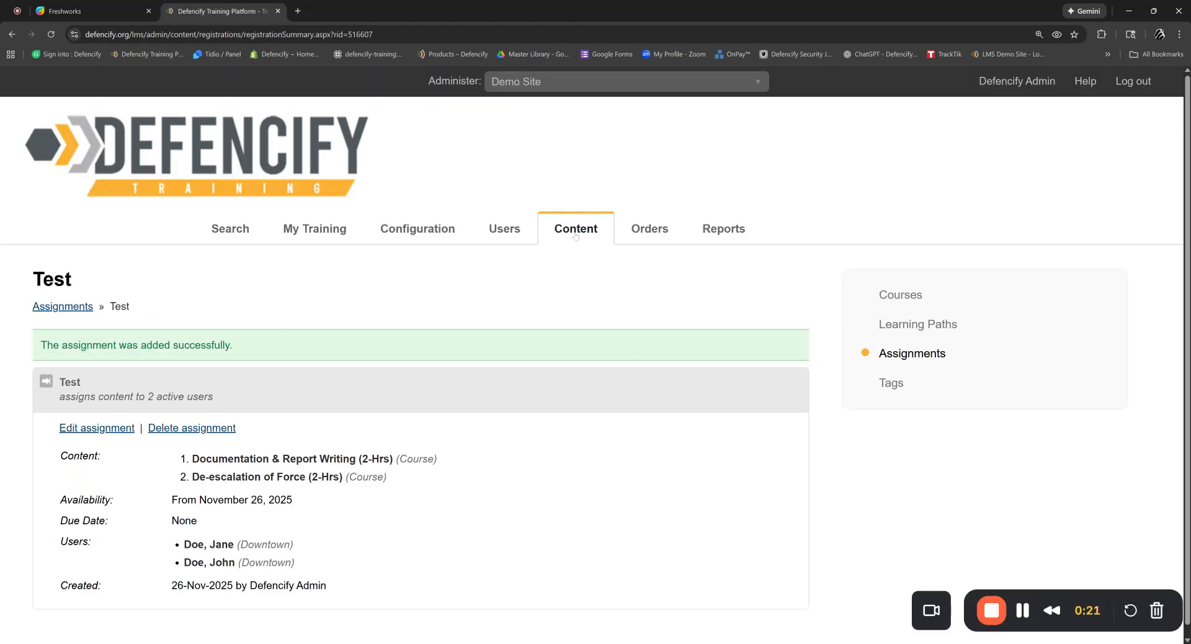
{"action": "left_click", "coordinate": [576, 235]}
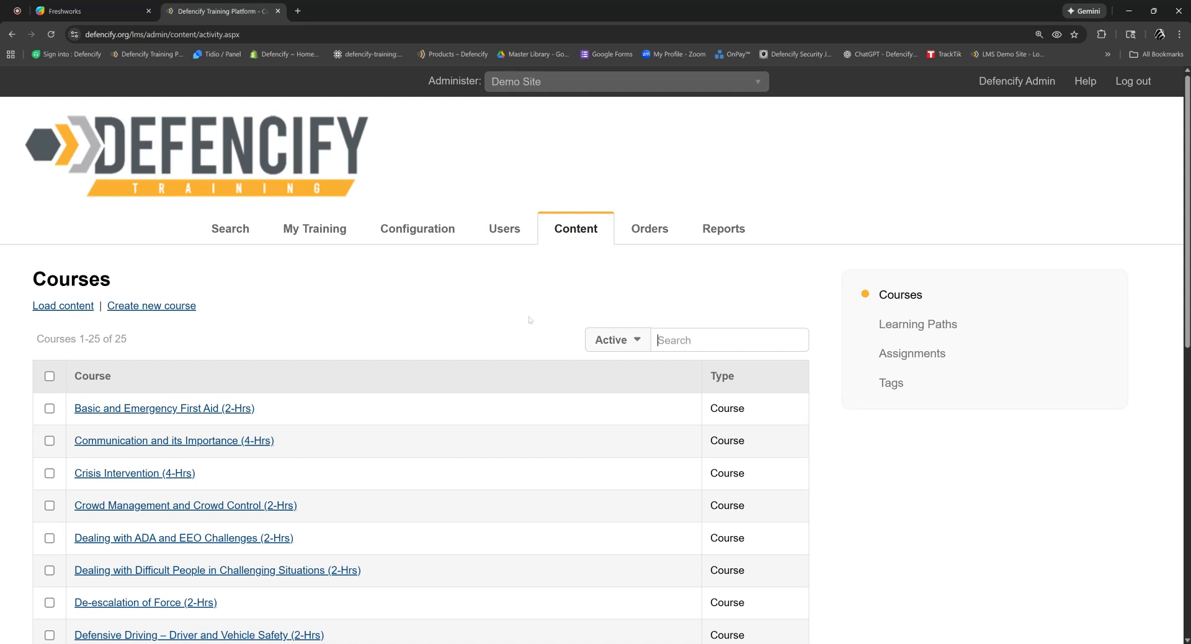